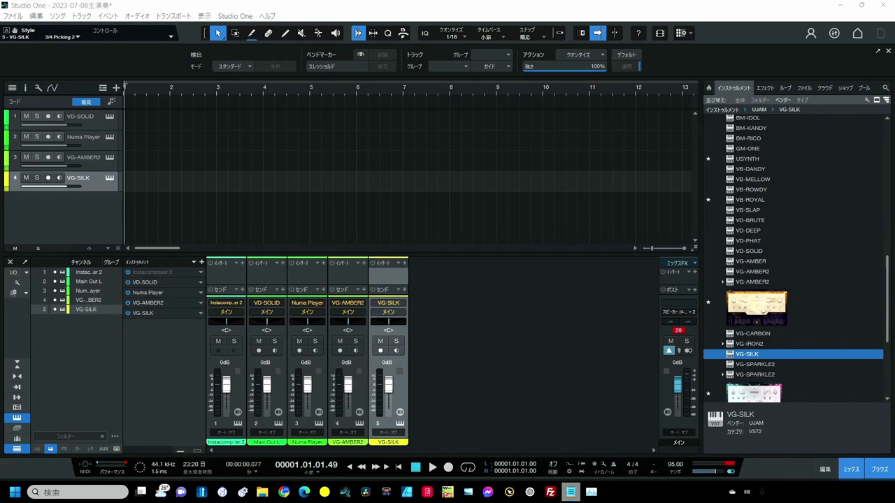
- Open the audio settings in the options and examine the available audio devices
click(233, 17)
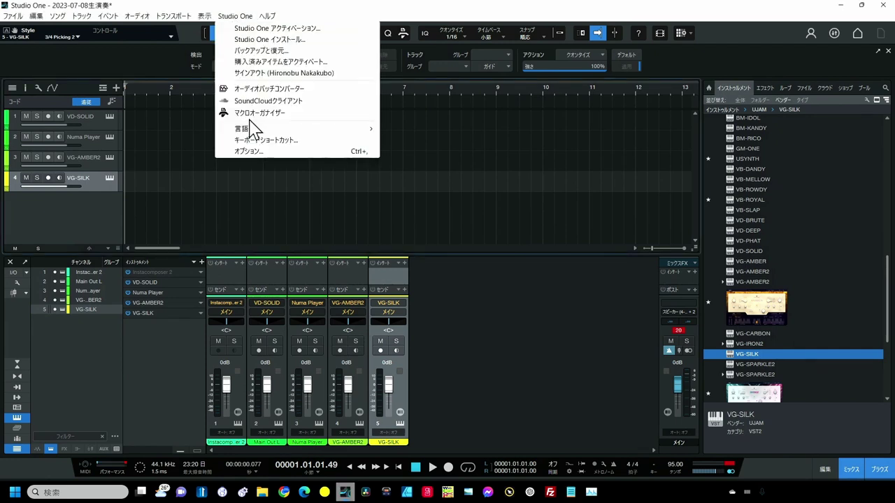
click(246, 151)
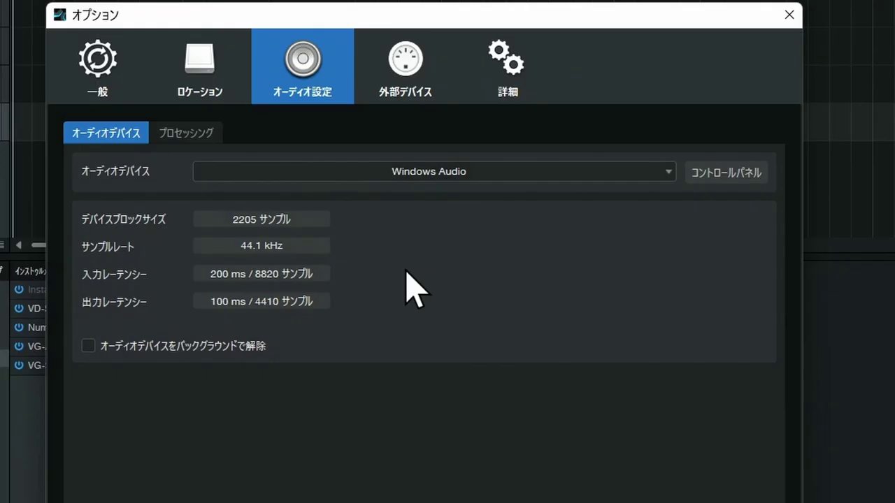
click(425, 176)
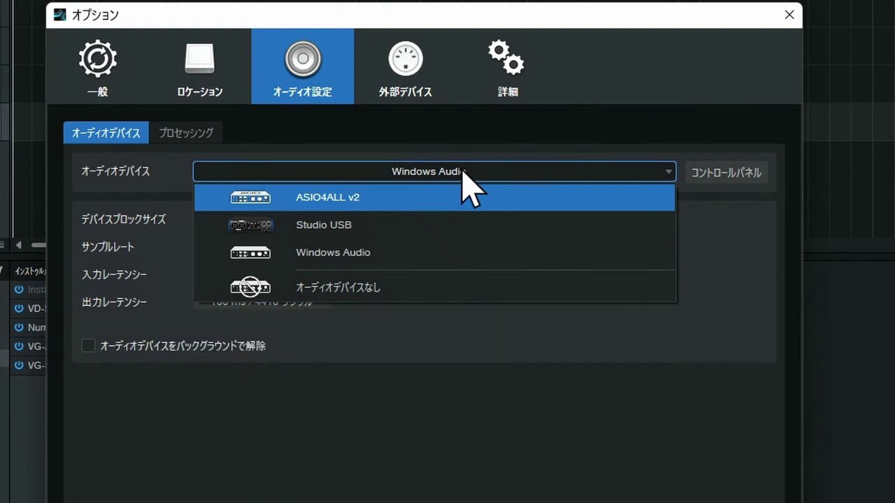
click(495, 140)
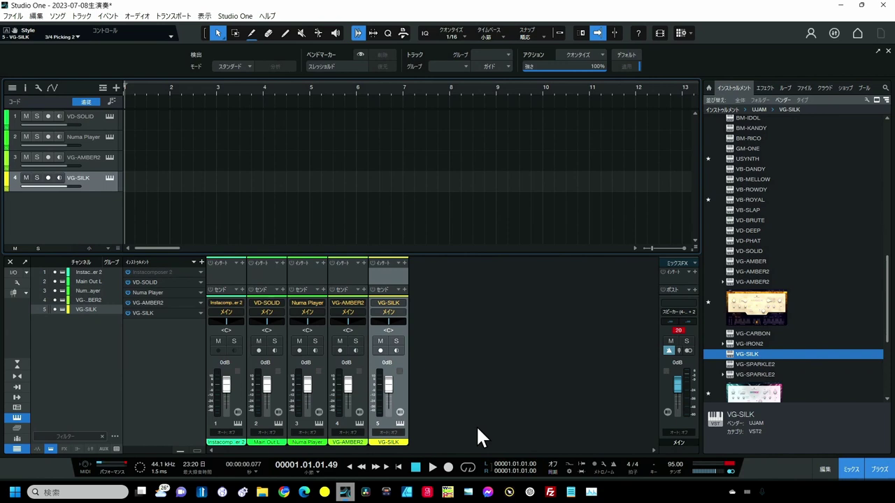
- Hide the chord track and show it again above the track list
click(285, 493)
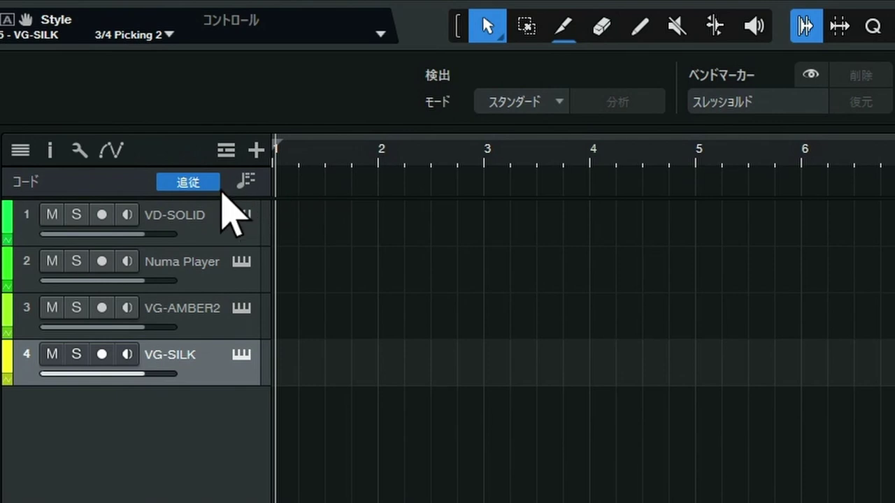
click(236, 154)
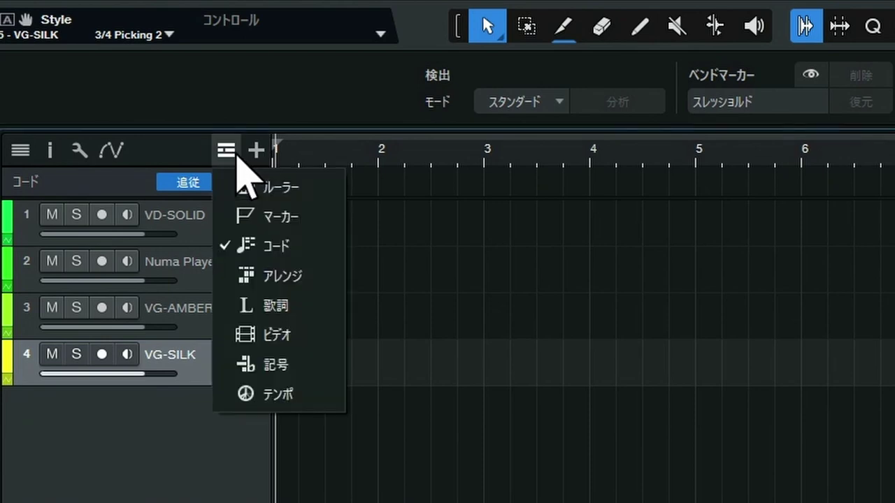
click(269, 246)
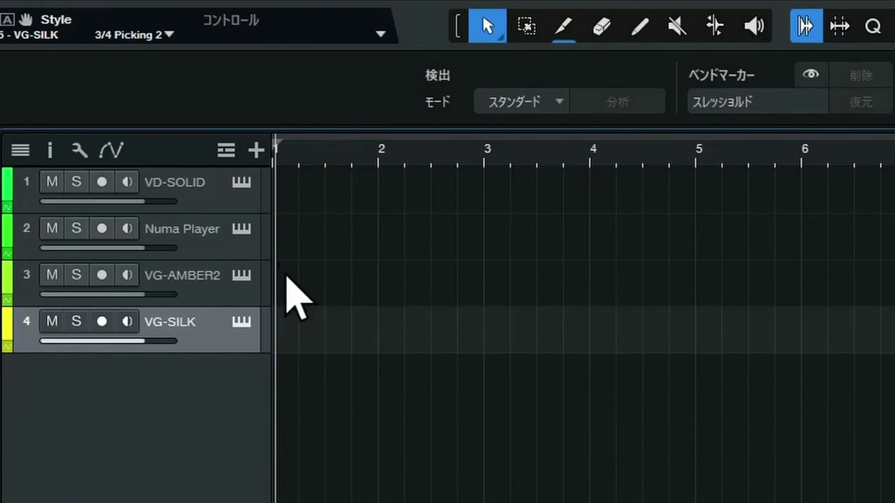
click(225, 150)
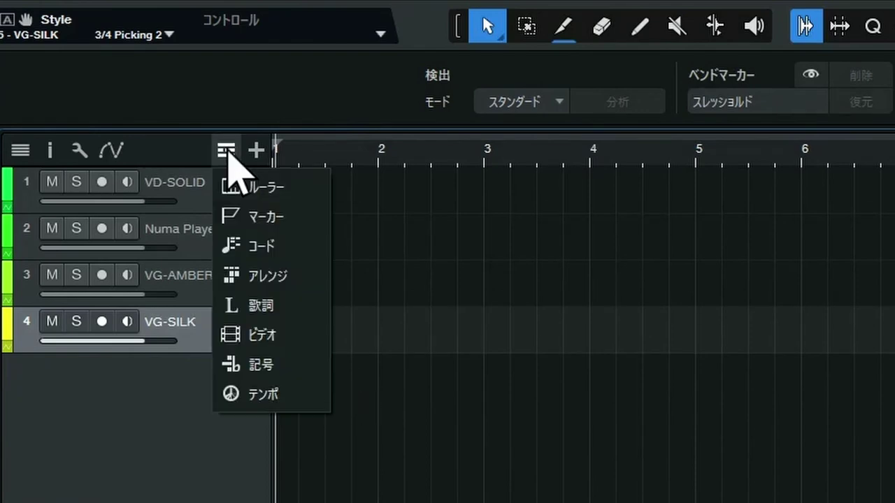
click(238, 266)
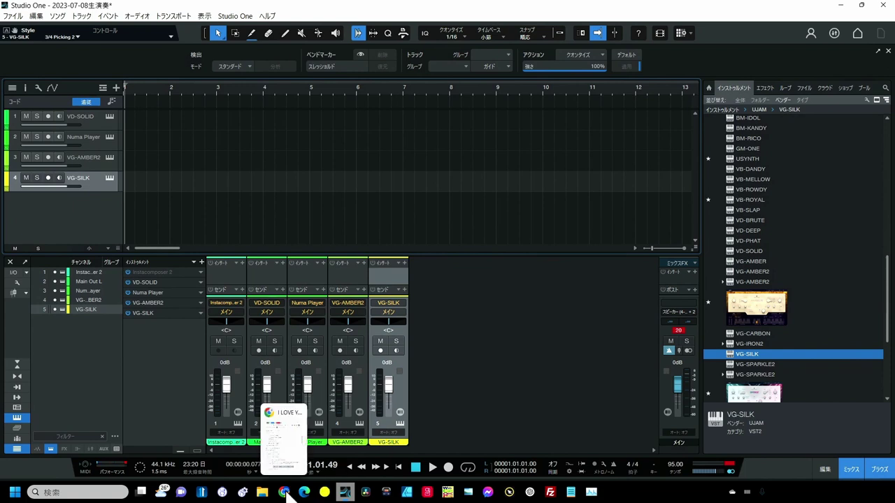
- Switch to the Chrome chord chart page and arrange it side by side with a smaller Studio One window
click(287, 494)
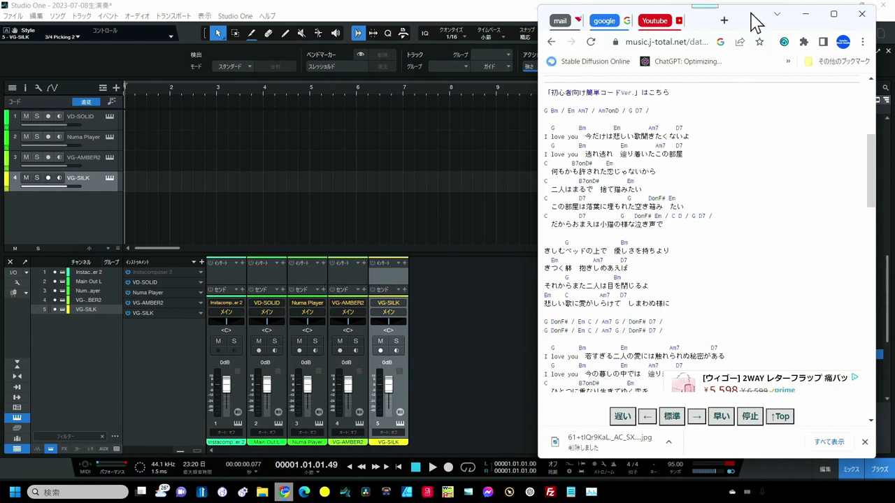
drag(756, 21, 749, 145)
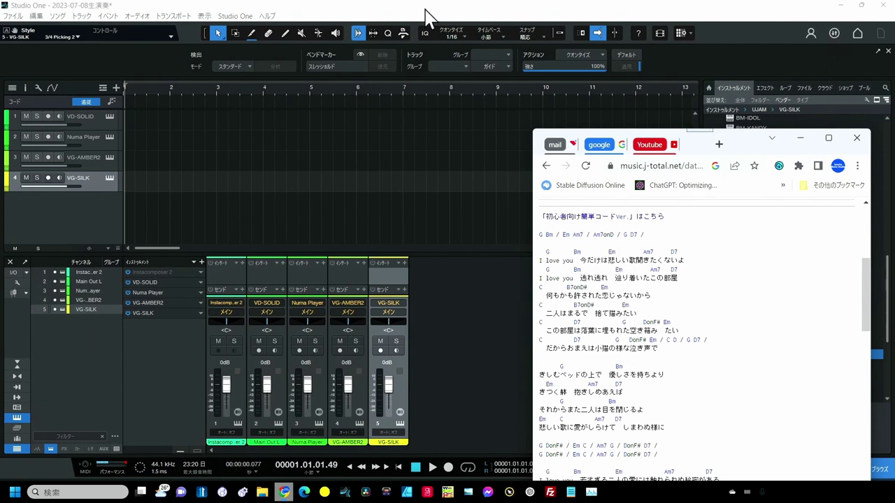
click(861, 6)
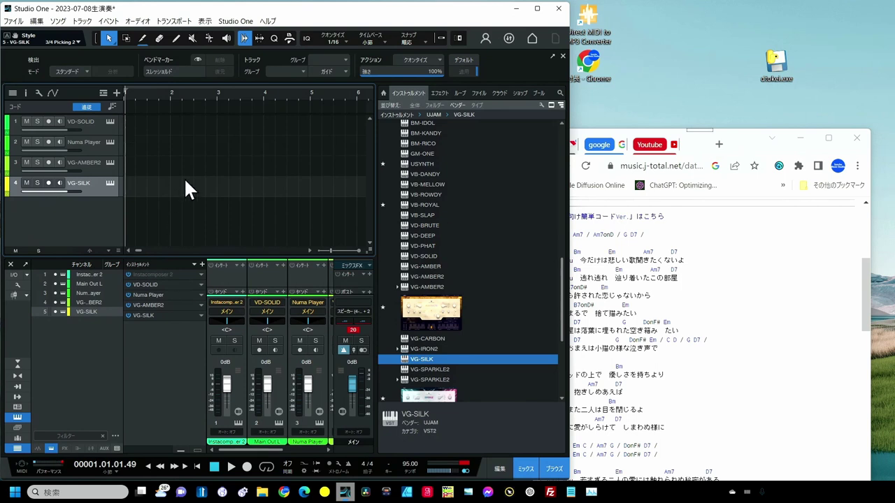
drag(754, 143, 781, 14)
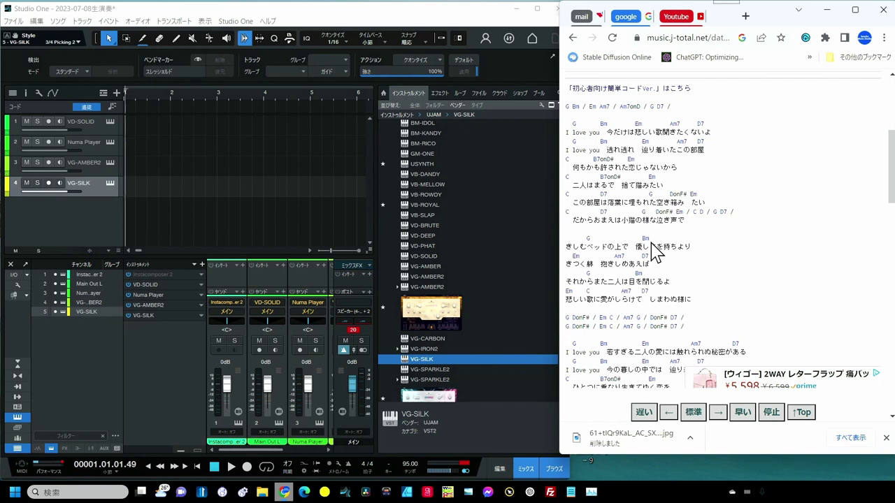
- Add one-bar C chords to the chord track at bars 2, 3, 4 and 5
click(187, 107)
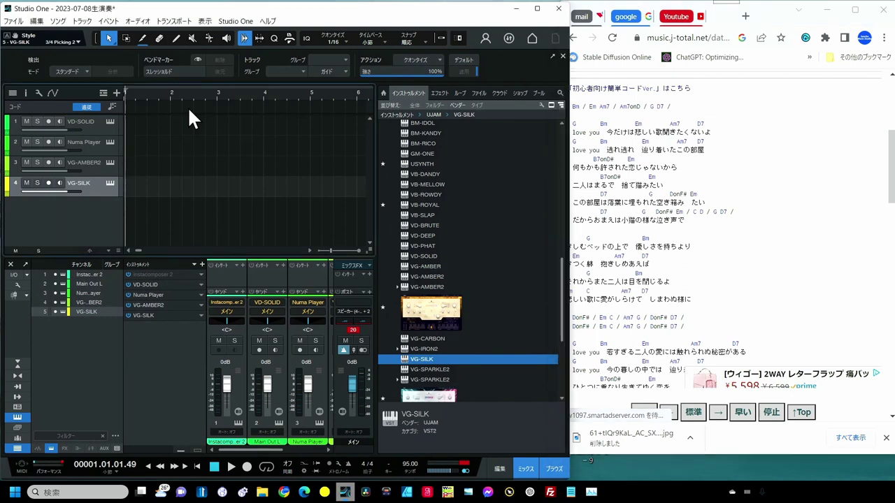
click(188, 106)
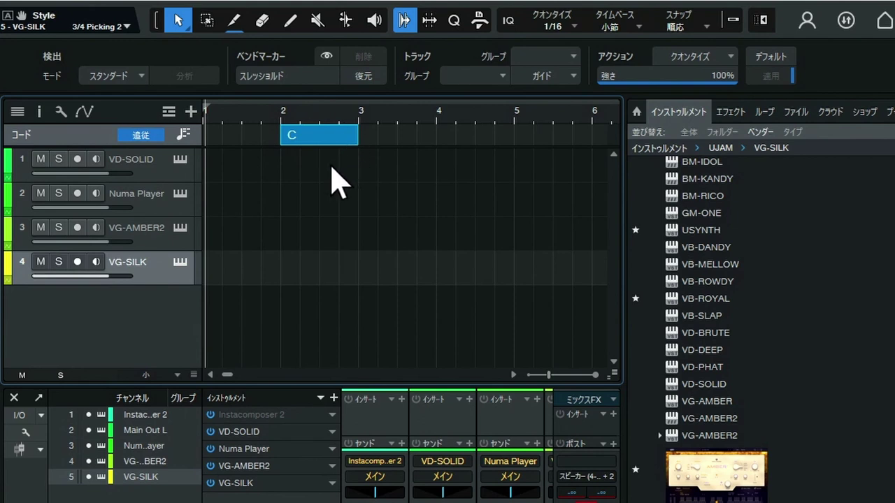
double_click(395, 136)
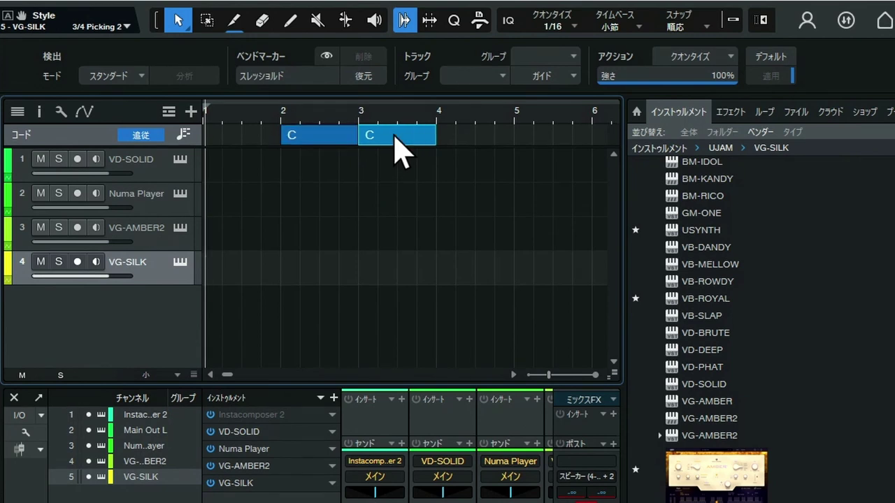
double_click(459, 133)
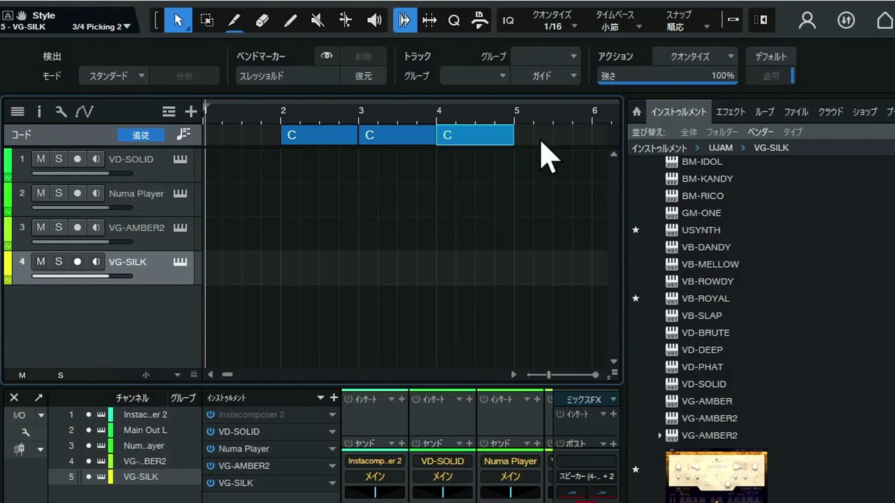
key(d)
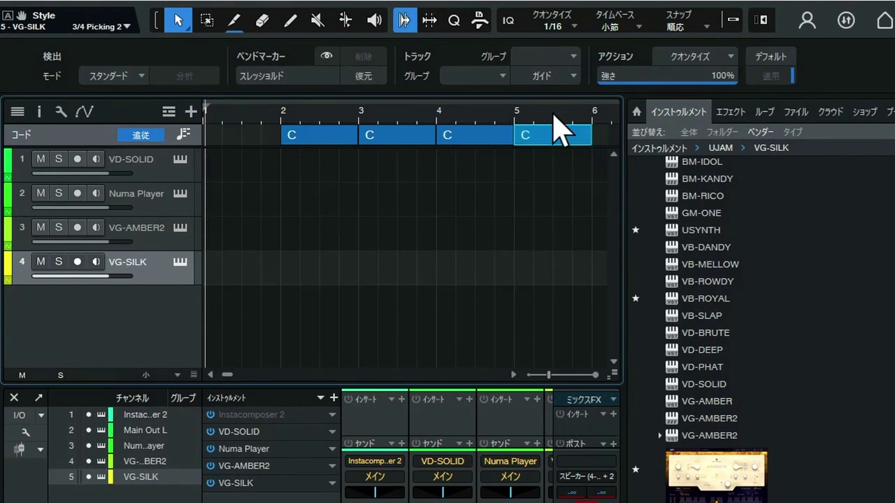
- Turn on snapping and shorten the C chord in bar 5 to half a bar
drag(590, 136, 574, 146)
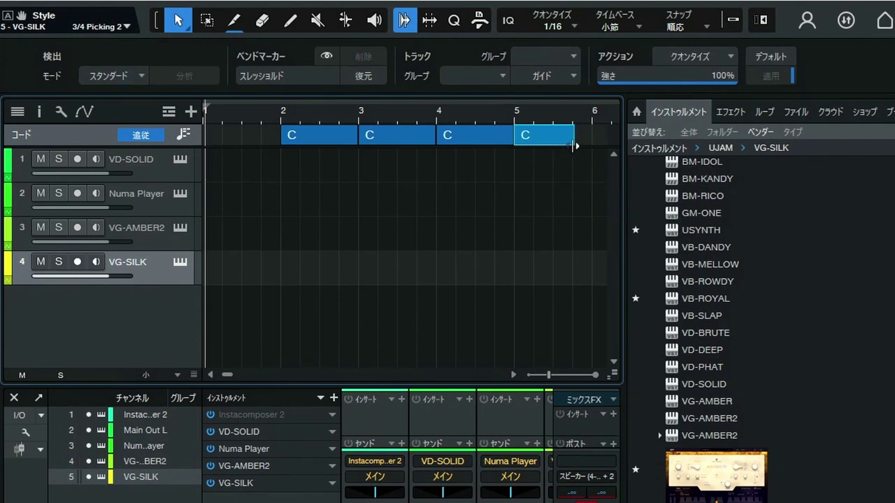
click(735, 20)
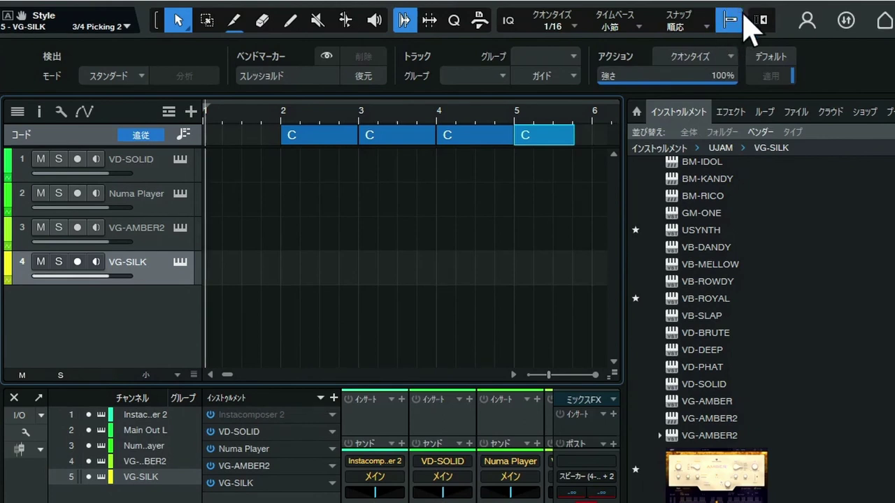
drag(575, 135, 559, 139)
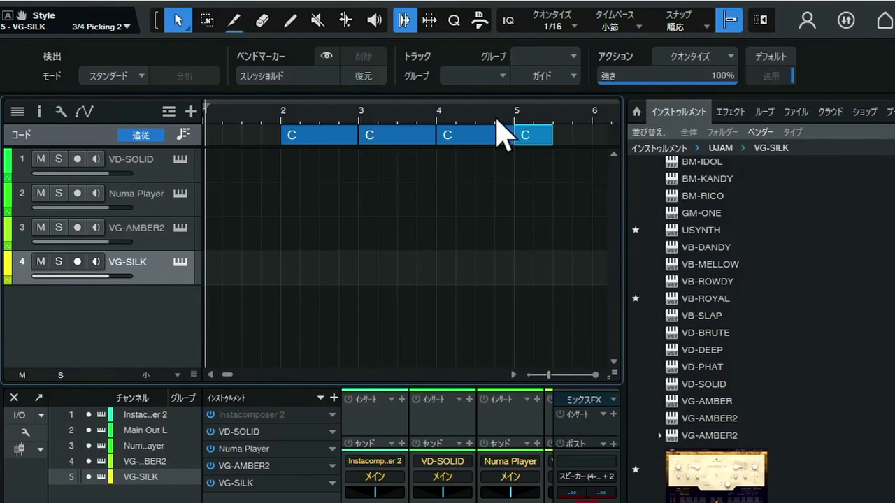
- Duplicate the half-bar C chord into the second half of bar 5
scroll(499, 136, up, 3)
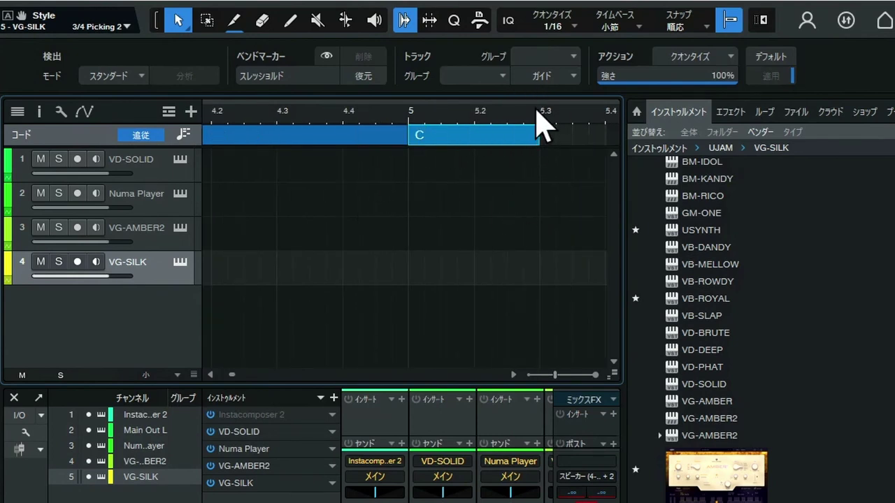
scroll(513, 102, down, 2)
scroll(512, 102, down, 1)
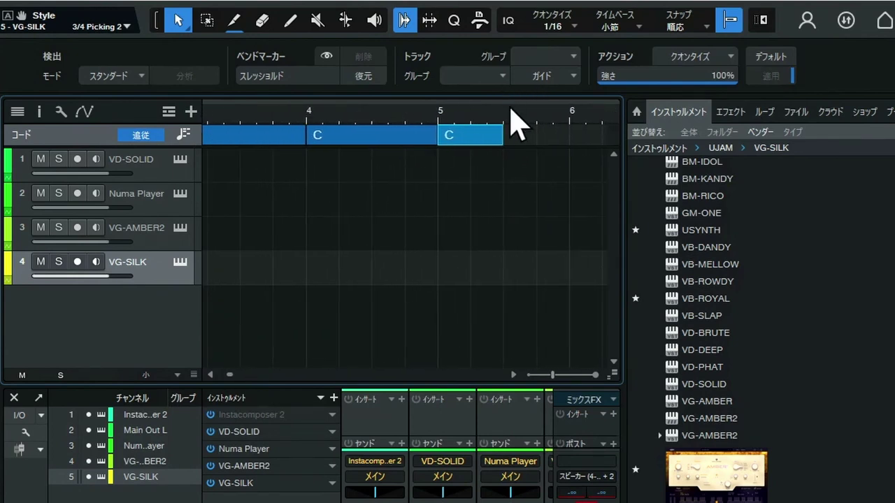
key(d)
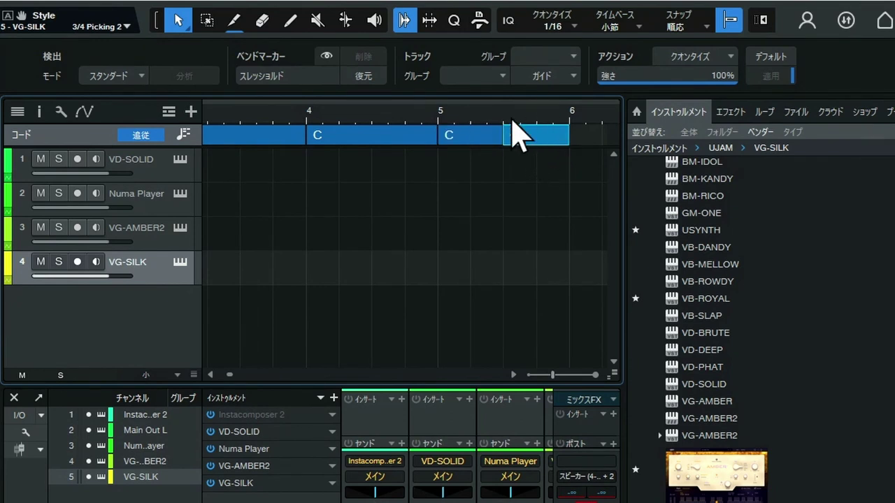
drag(512, 109, 529, 109)
scroll(532, 112, down, 3)
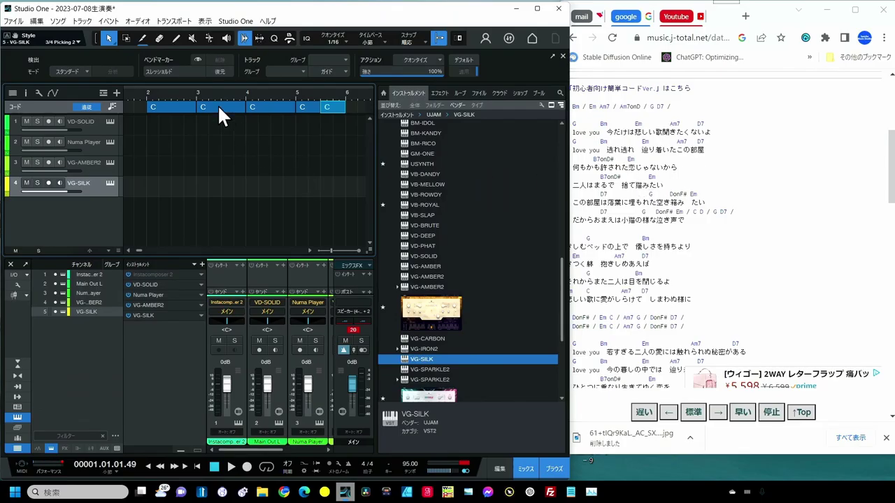
- Set the chords in bars 2, 3 and 4 to G, Bm and Em with the Chord Selector
click(180, 108)
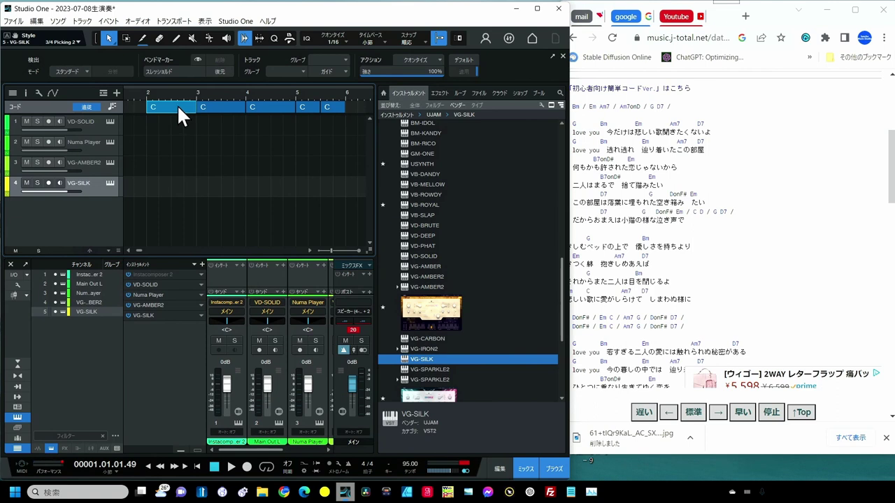
double_click(177, 104)
click(480, 183)
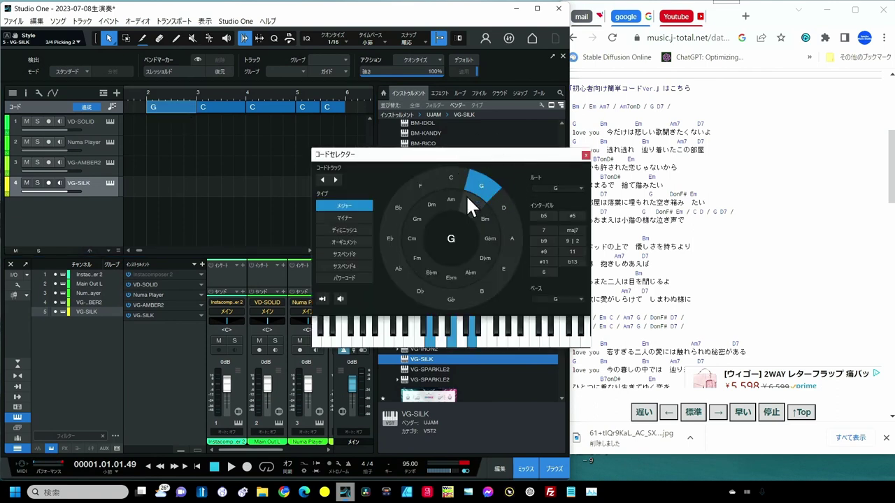
click(219, 107)
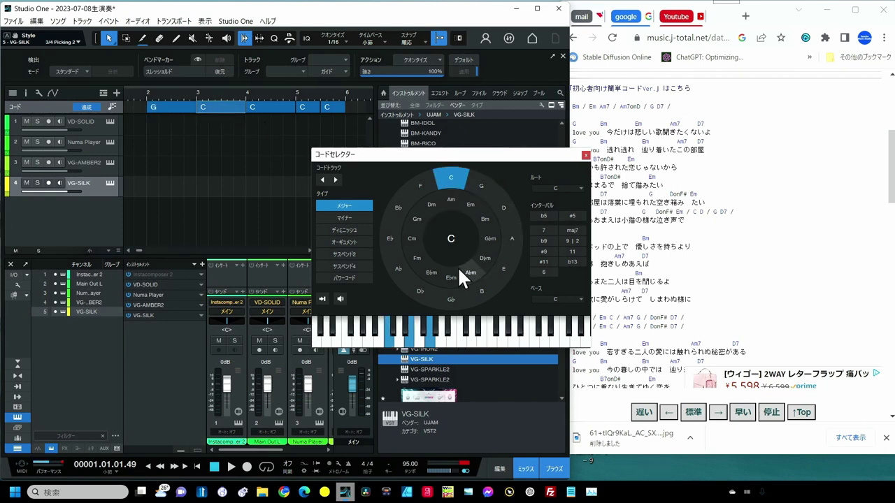
click(482, 219)
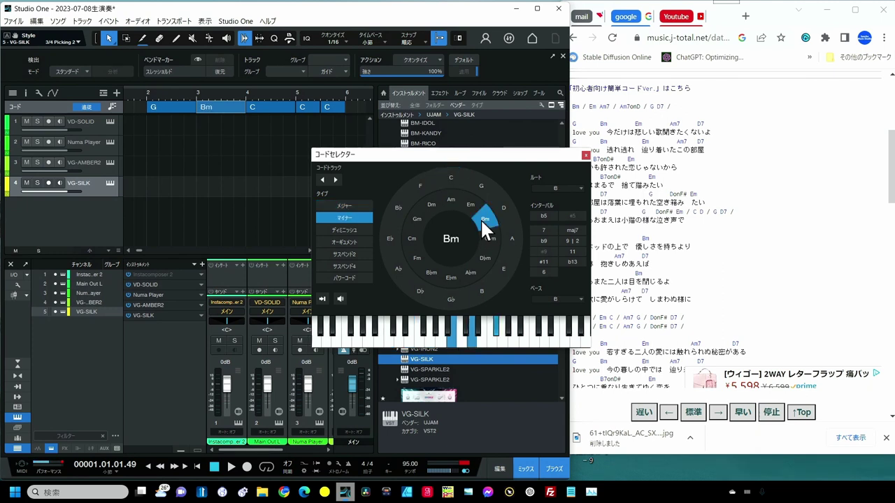
click(281, 114)
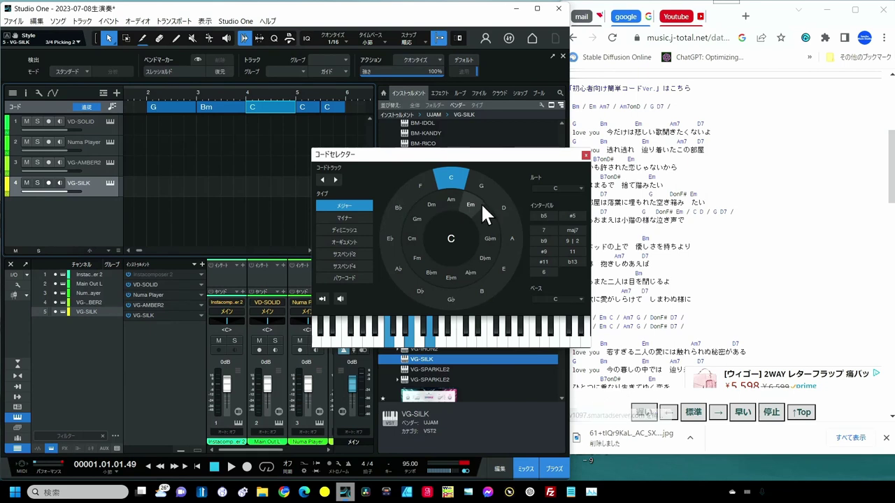
click(472, 203)
- Set the two half-bar C chords in bar 5 to Am7 and G7 and close the Chord Selector
click(302, 111)
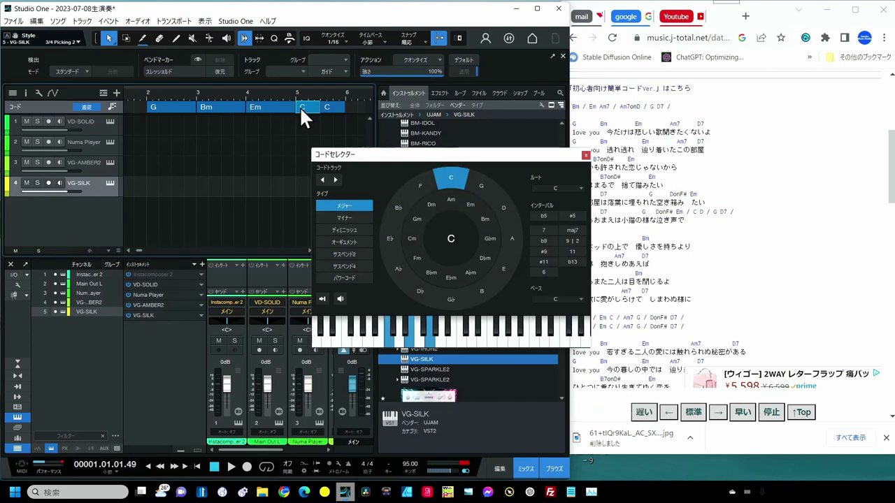
click(453, 200)
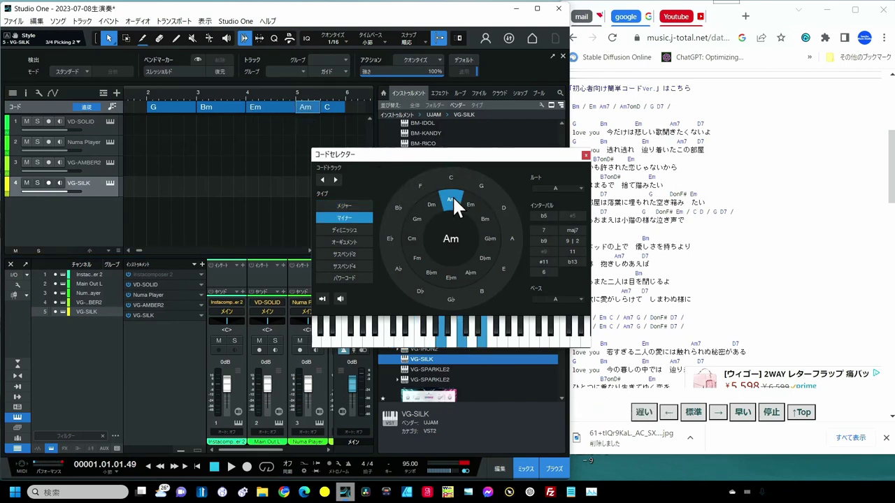
click(540, 230)
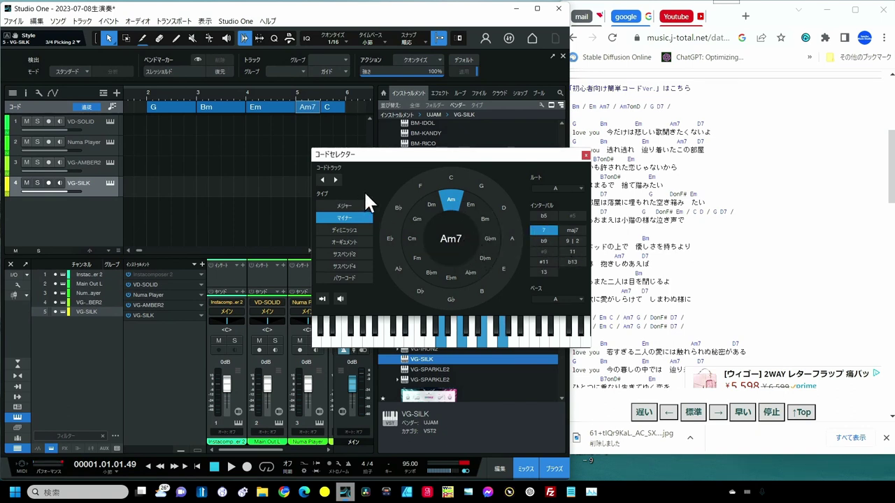
click(334, 107)
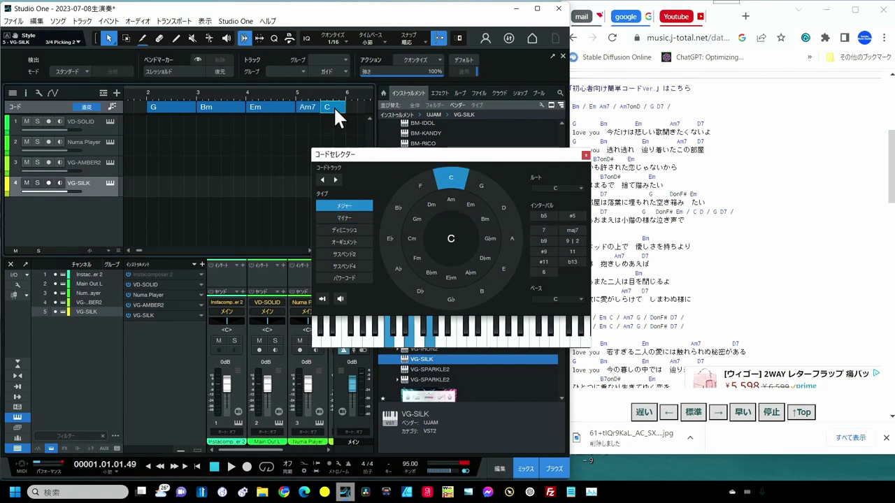
click(476, 188)
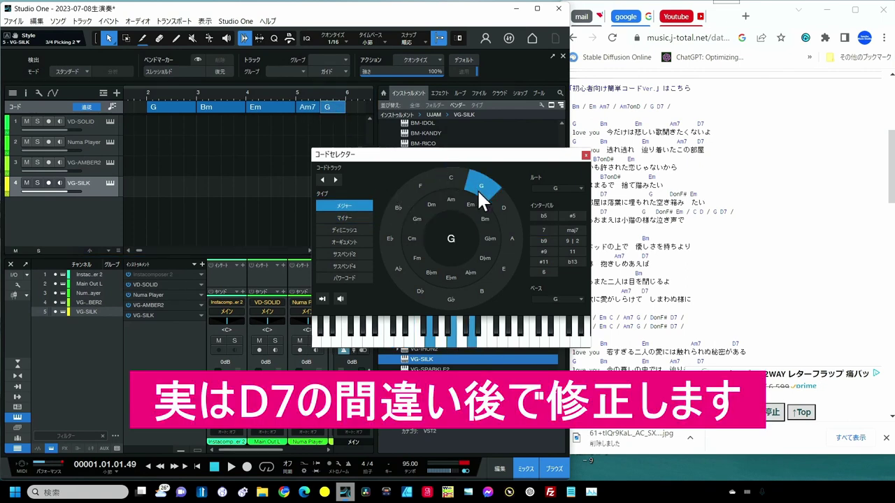
click(537, 230)
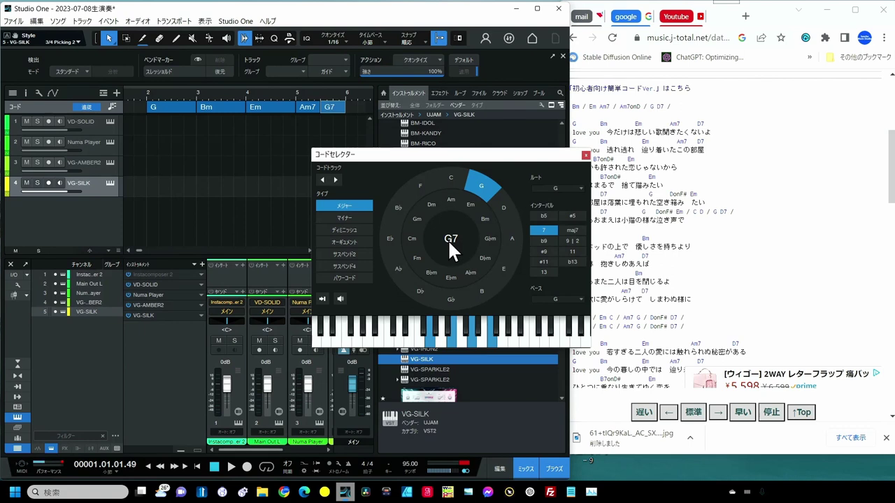
click(586, 154)
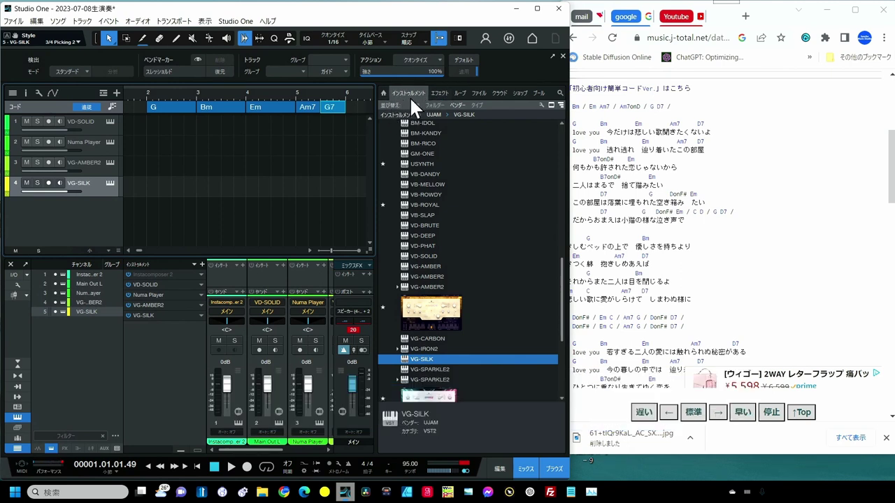
- Maximize the Studio One window and collapse the UJAM and Toontrack folders in the instrument browser
click(537, 10)
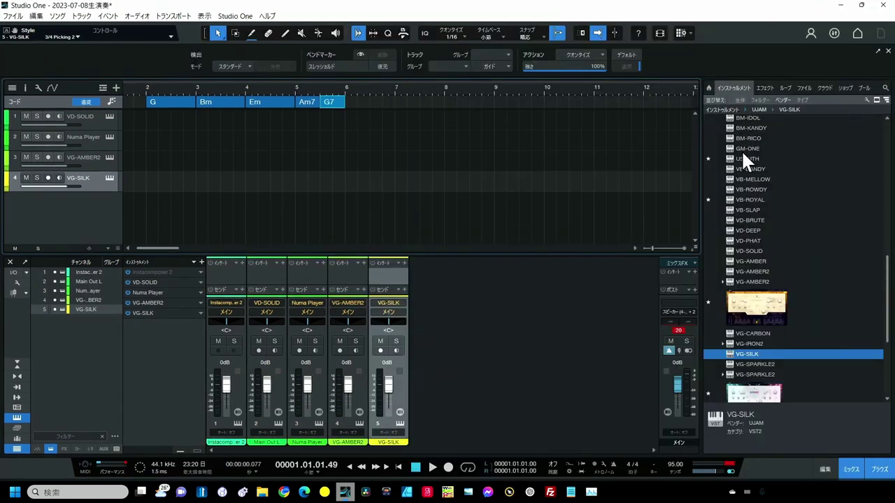
scroll(744, 158, up, 2)
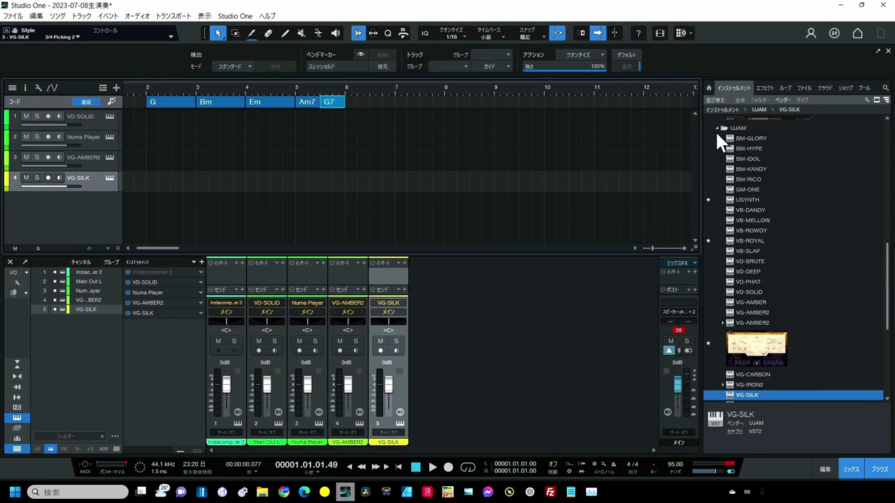
click(718, 130)
scroll(736, 189, up, 1)
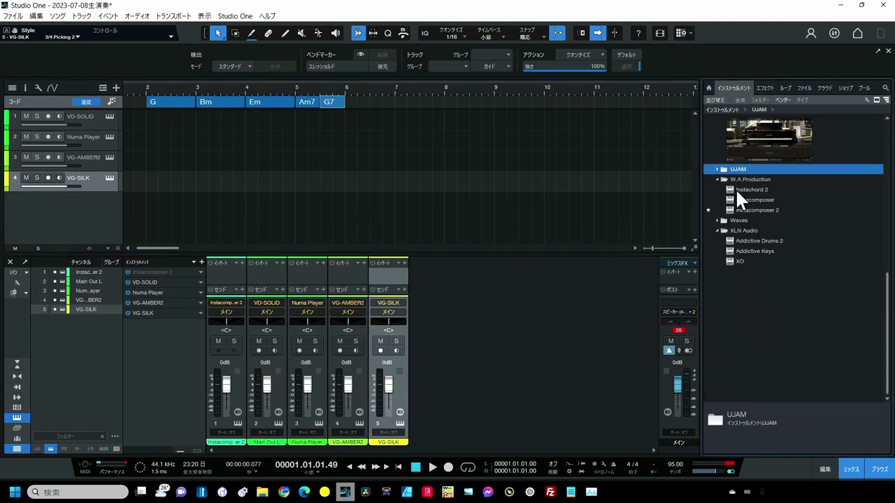
scroll(734, 189, up, 1)
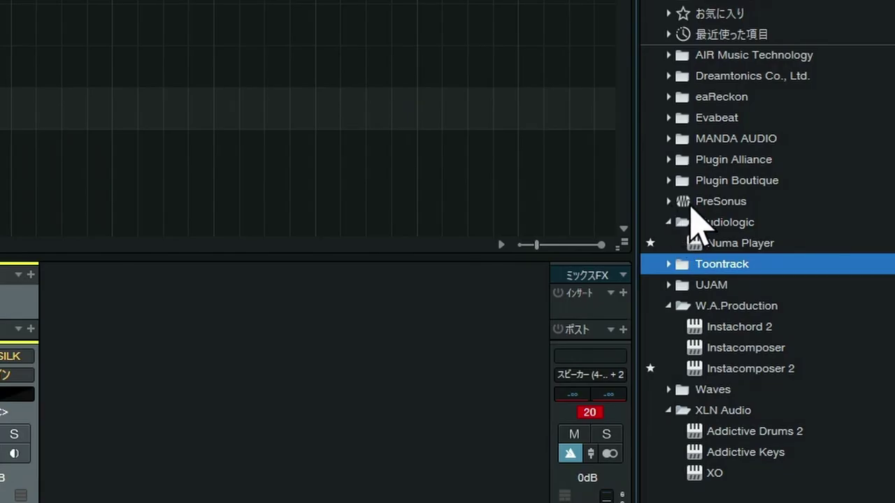
- Add PreSonus's Presence instrument as a new track below VG-SILK
double_click(736, 202)
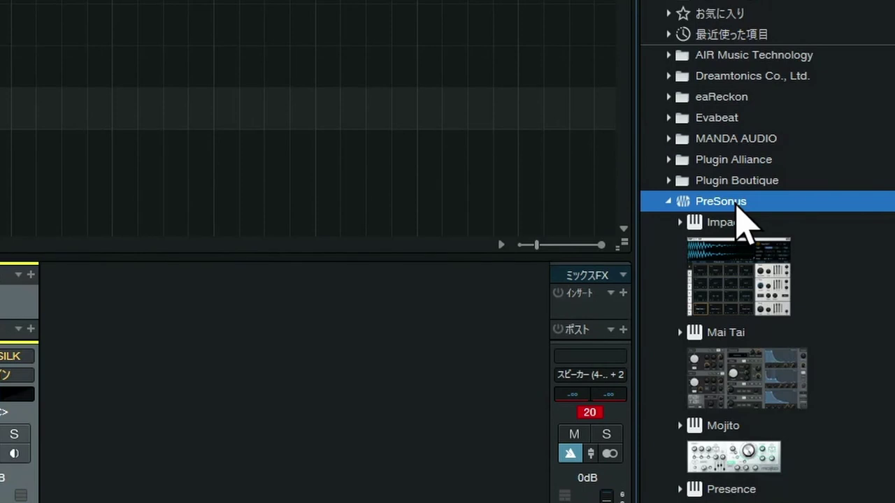
scroll(738, 294, down, 3)
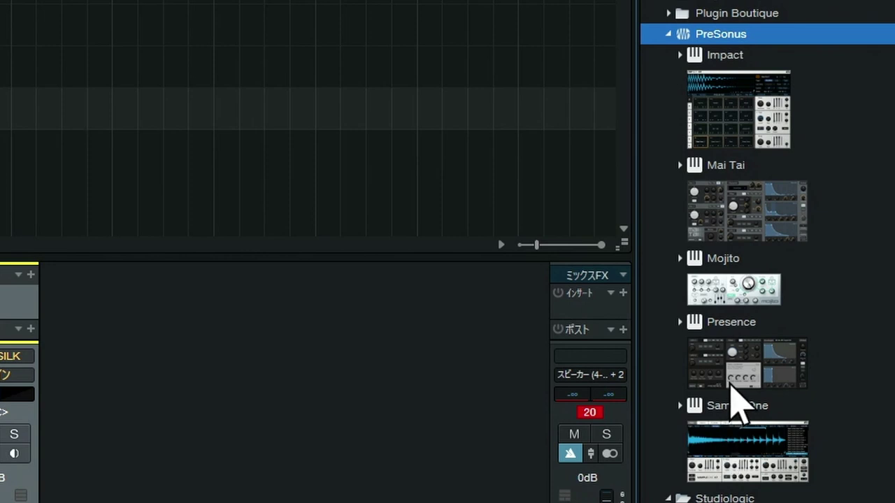
double_click(740, 369)
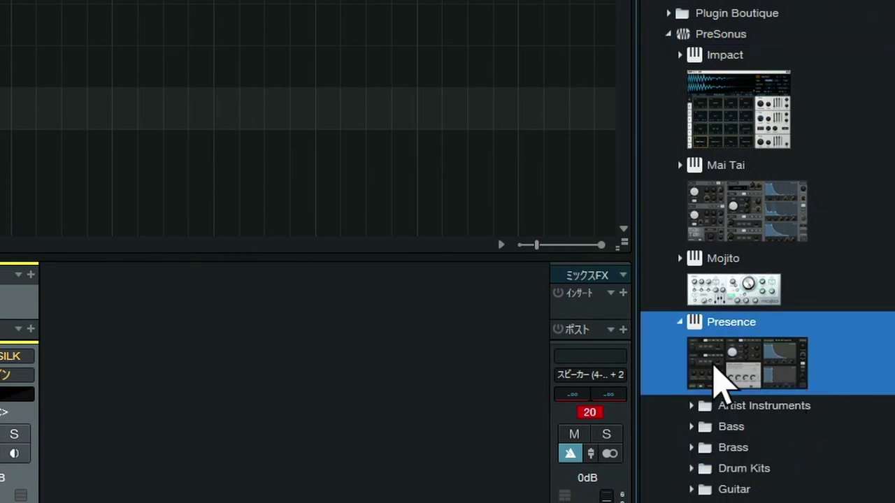
drag(800, 405, 69, 216)
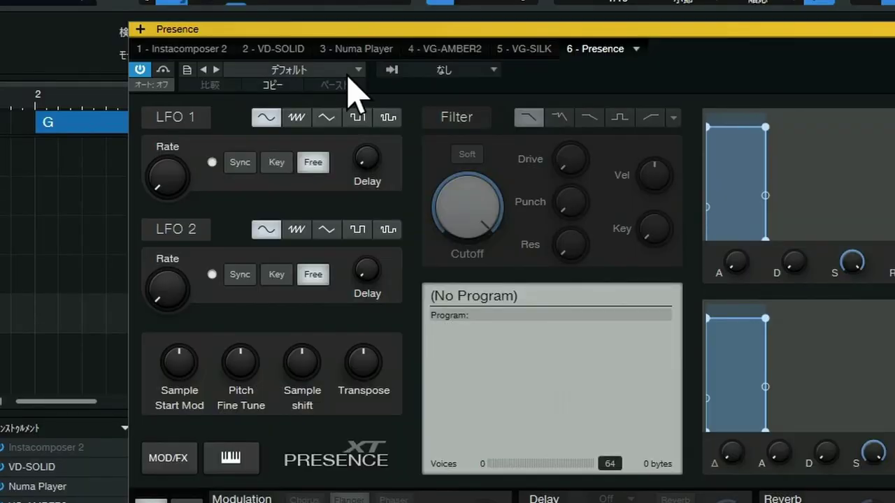
- Load the Acoustic Piano - Full preset from the Piano category into Presence
click(306, 70)
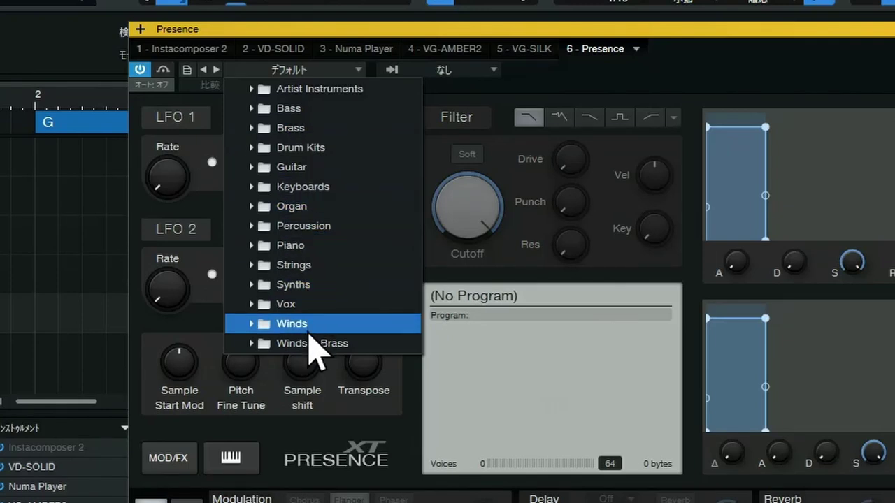
click(290, 245)
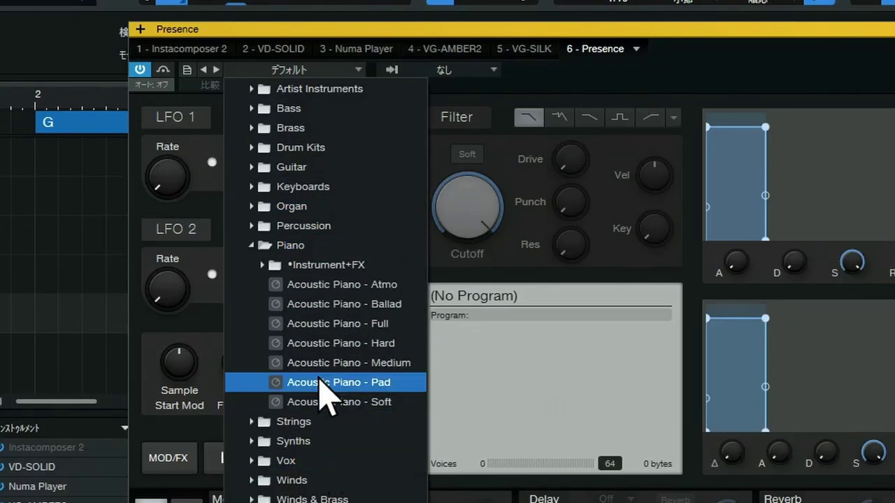
click(323, 327)
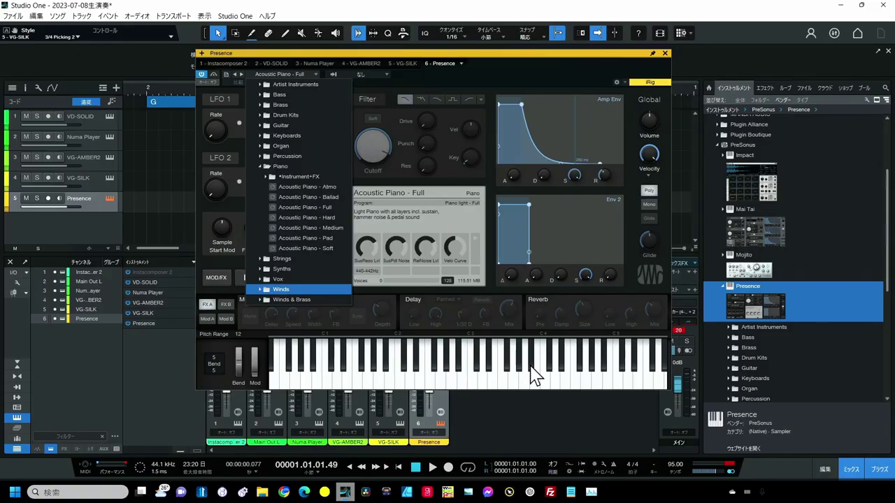
- Audition the piano preset with several notes on Presence's virtual keyboard and close the instrument window
click(476, 390)
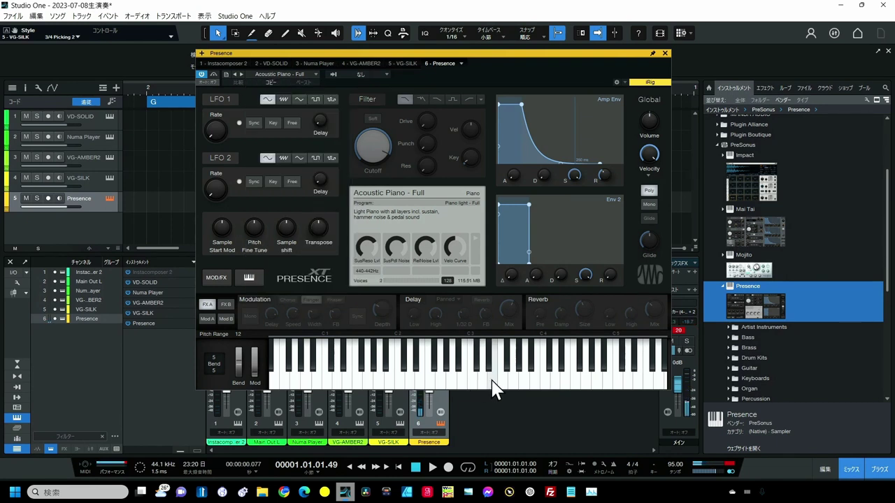
click(493, 383)
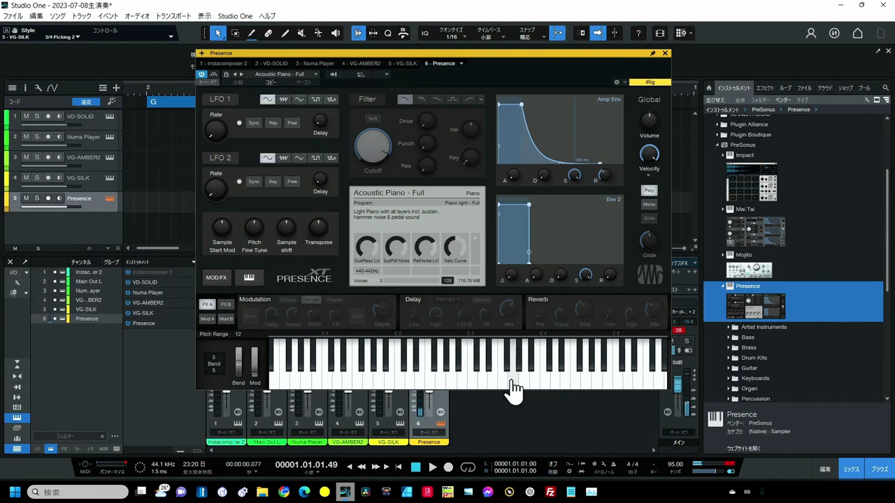
click(512, 382)
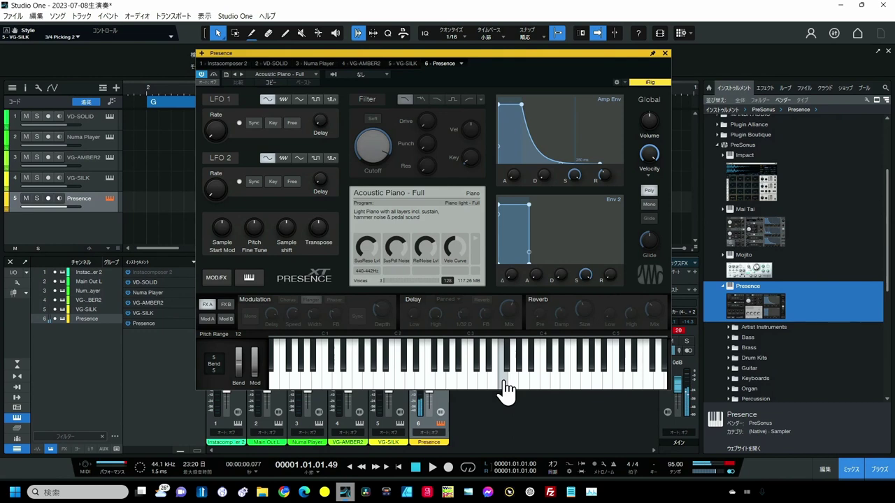
click(491, 386)
click(489, 385)
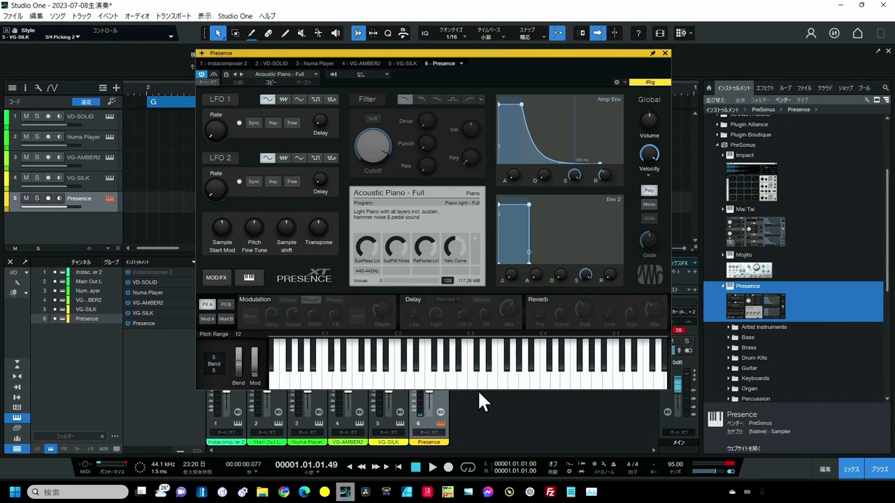
click(666, 53)
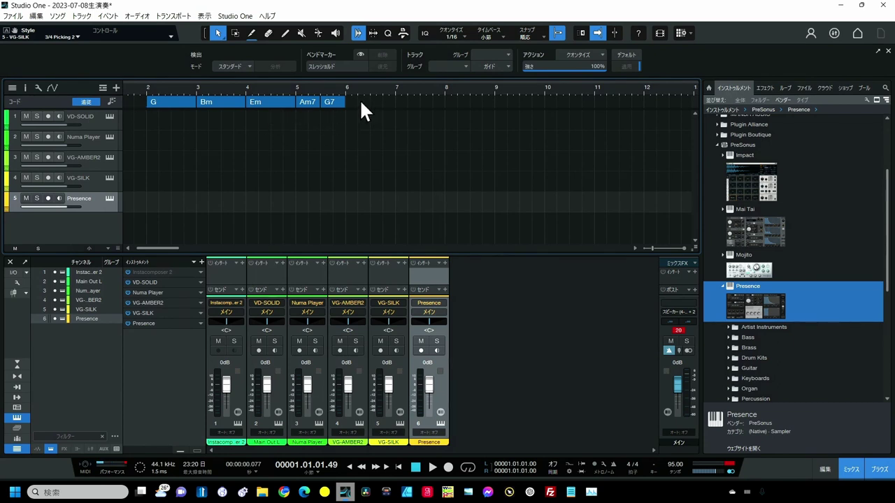
- Select all chords from G in bar 2 to G7 in bar 5 and place them on the Presence track as note events
drag(361, 102, 352, 103)
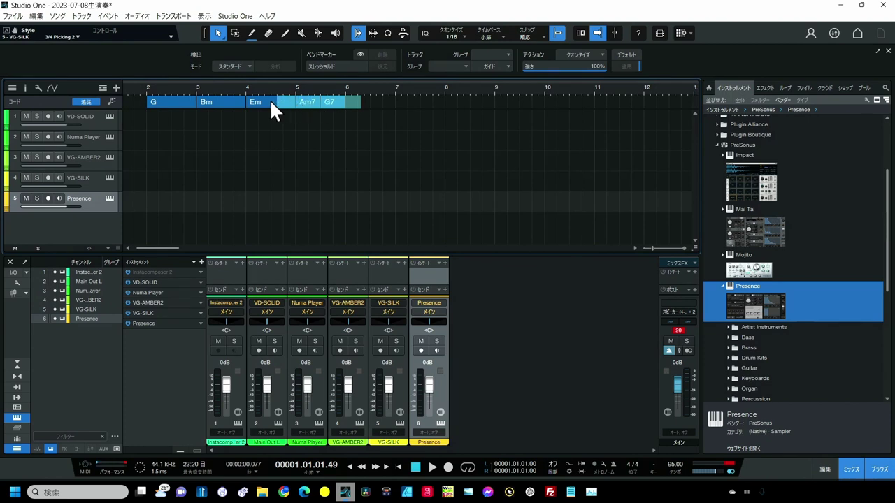
drag(271, 103, 211, 103)
drag(141, 102, 142, 102)
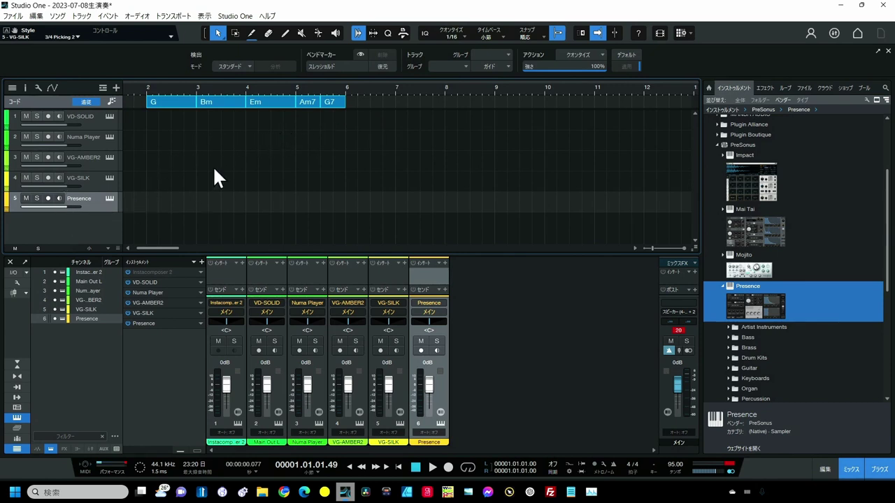
drag(185, 112, 186, 200)
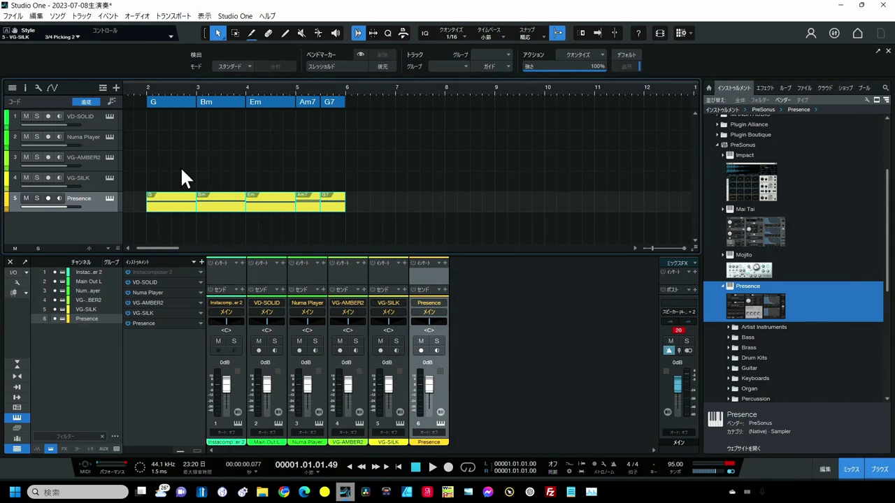
- Open the G chord event on the Presence track in the piano roll editor, with all five chords in view
double_click(173, 207)
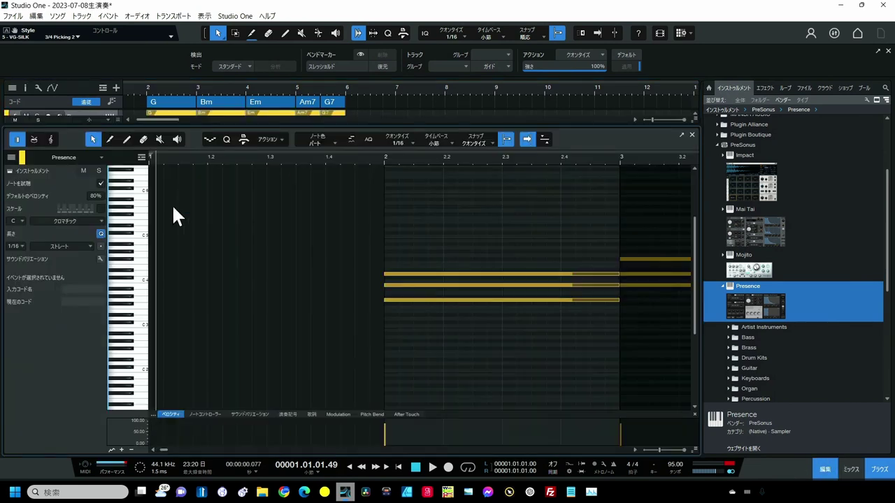
scroll(419, 158, down, 4)
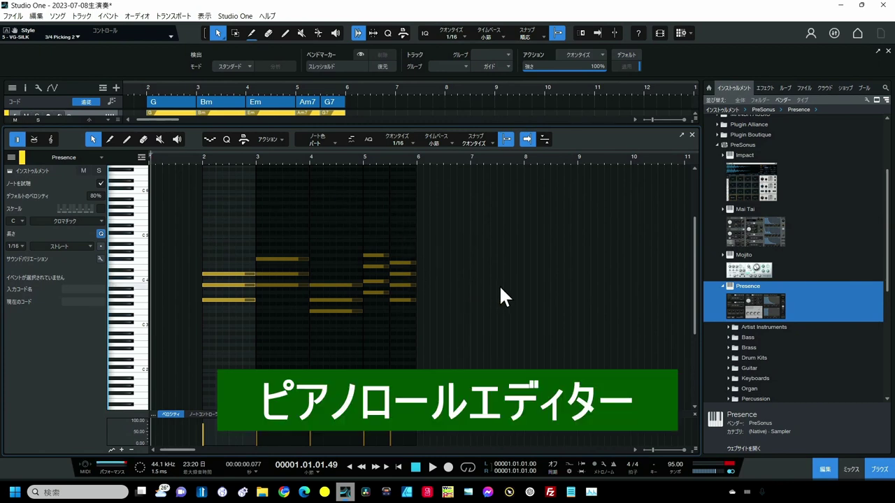
- Draw a trial C#5 note above the G chord in bar 2 with the Paint tool and undo it
click(127, 140)
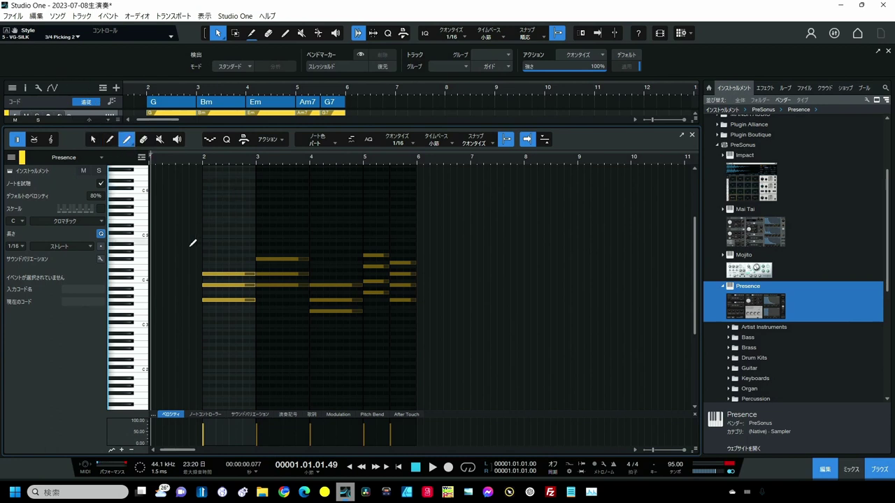
drag(209, 232, 244, 232)
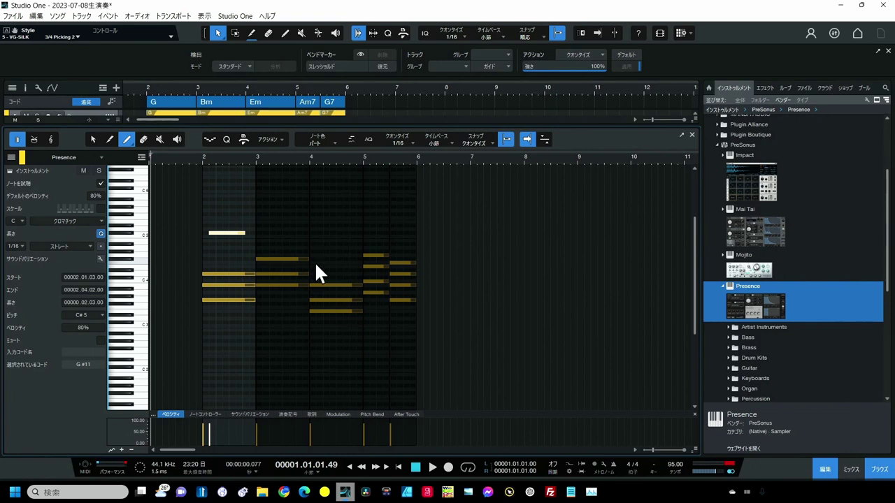
key(ctrl+z)
- Enlarge the arrangement area and play back the piano chords from shortly before bar 2
drag(496, 127, 496, 221)
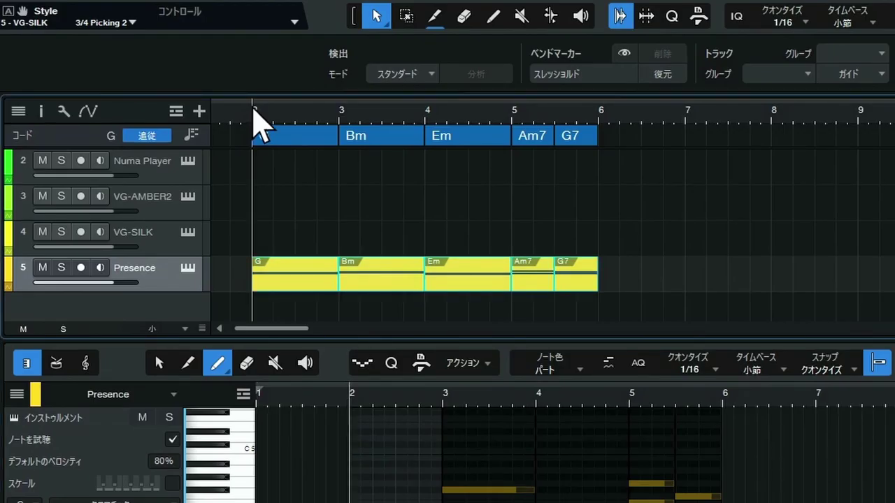
click(236, 112)
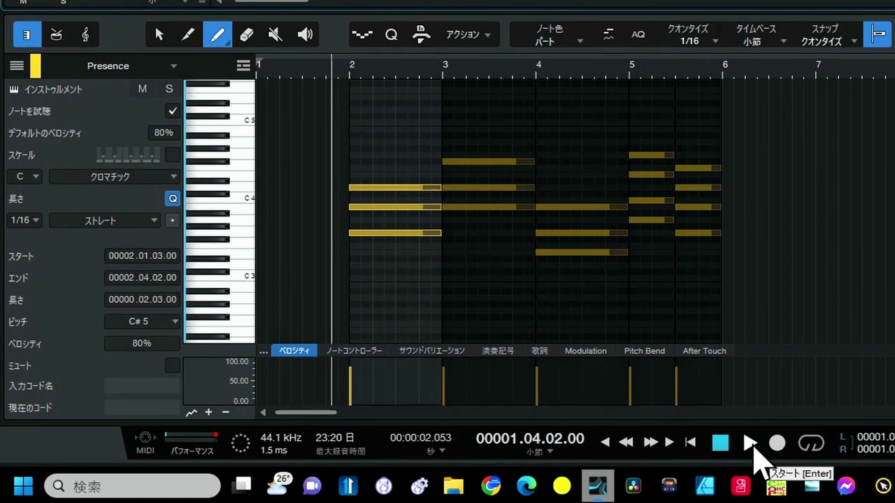
click(750, 445)
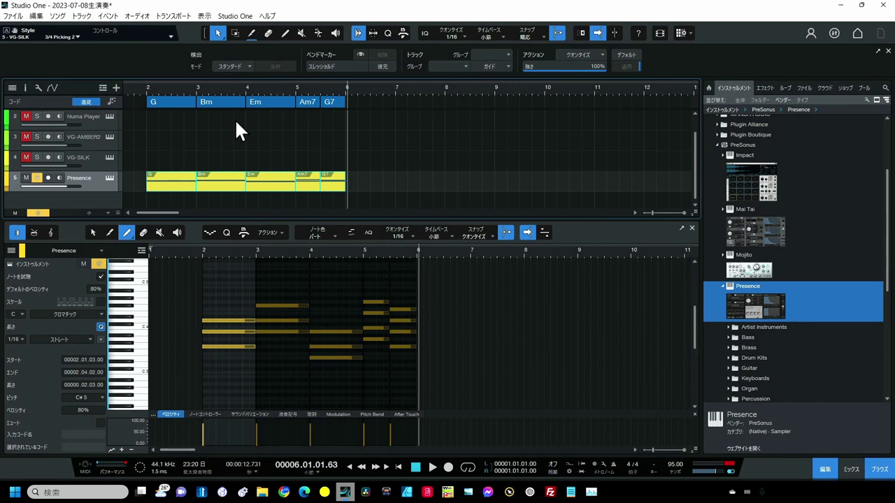
- Solo the VD-SOLID drum track and open its instrument window
scroll(152, 145, up, 1)
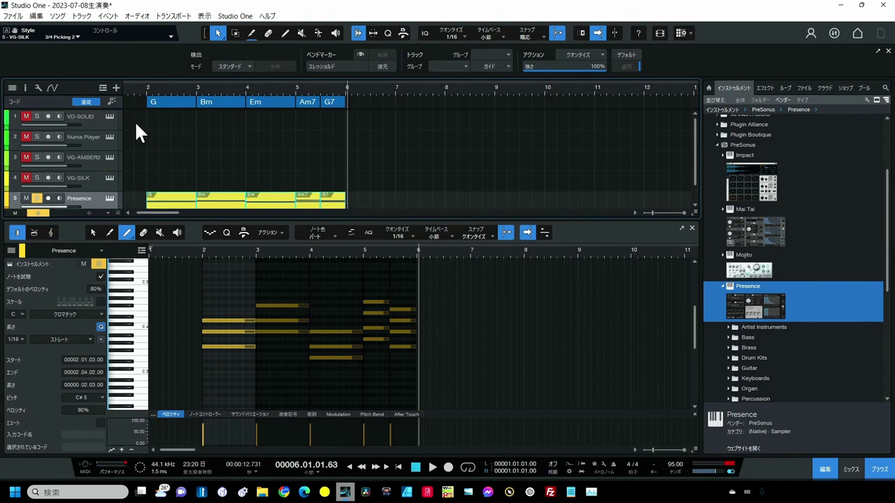
click(37, 116)
click(109, 116)
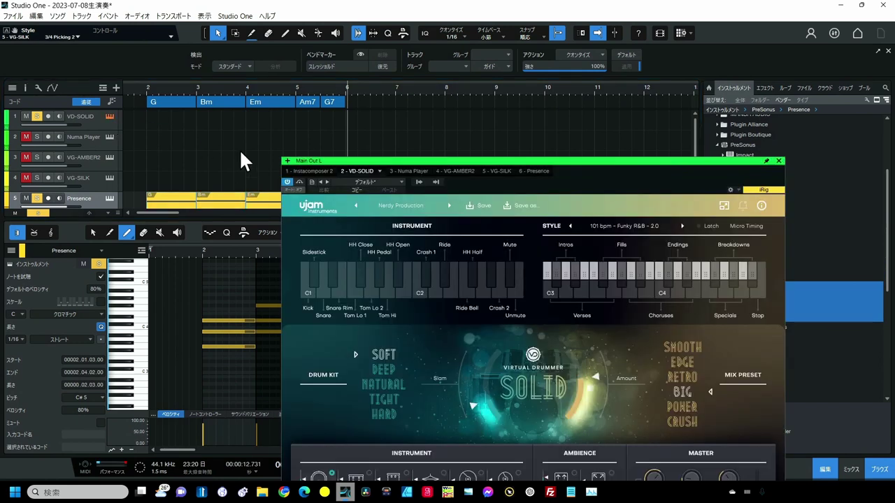
- Audition the VD-SOLID phrases and place a verse pattern on the VD-SOLID track from bar 2 to bar 6
drag(421, 159, 493, 77)
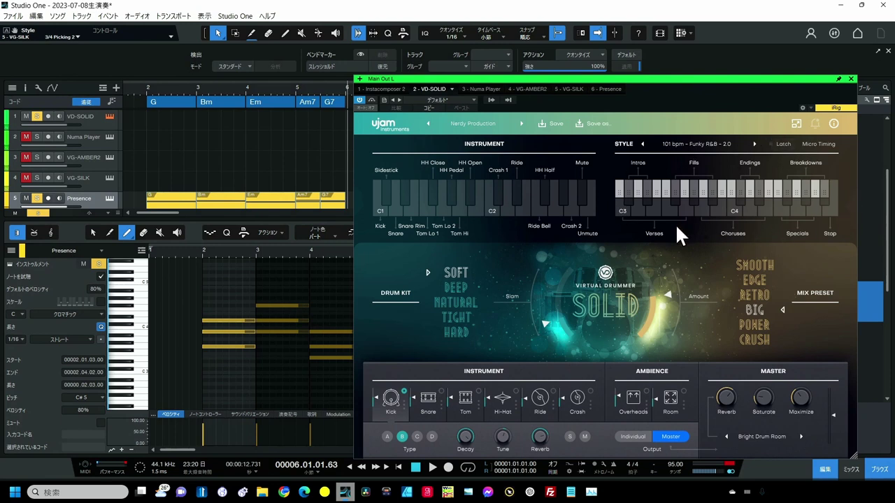
click(797, 190)
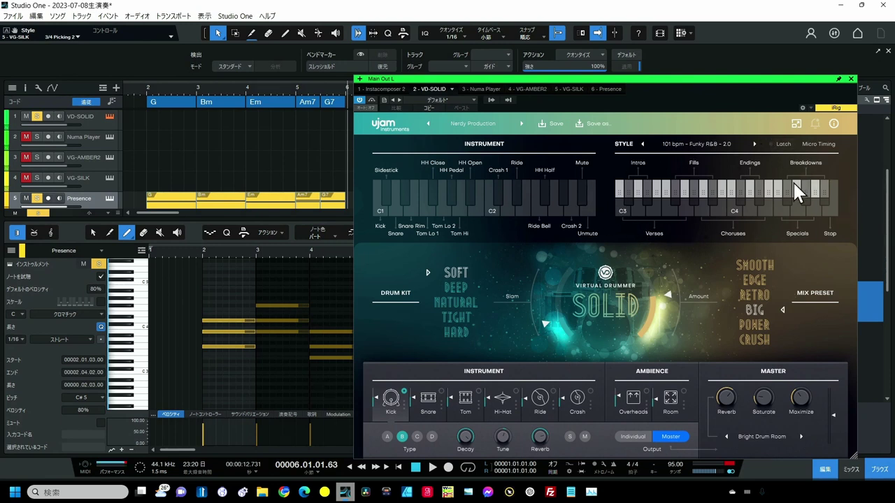
click(668, 208)
drag(669, 193, 167, 119)
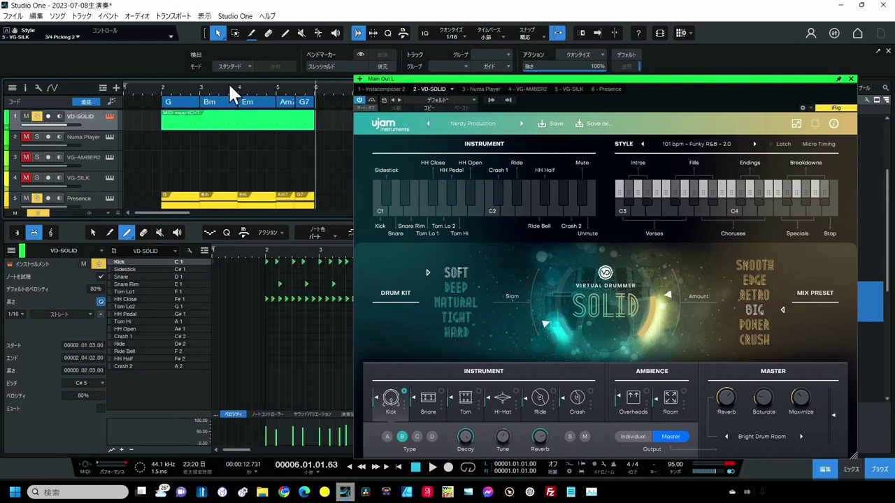
- Play back the drum pattern together with the piano chords from shortly before bar 2
click(154, 88)
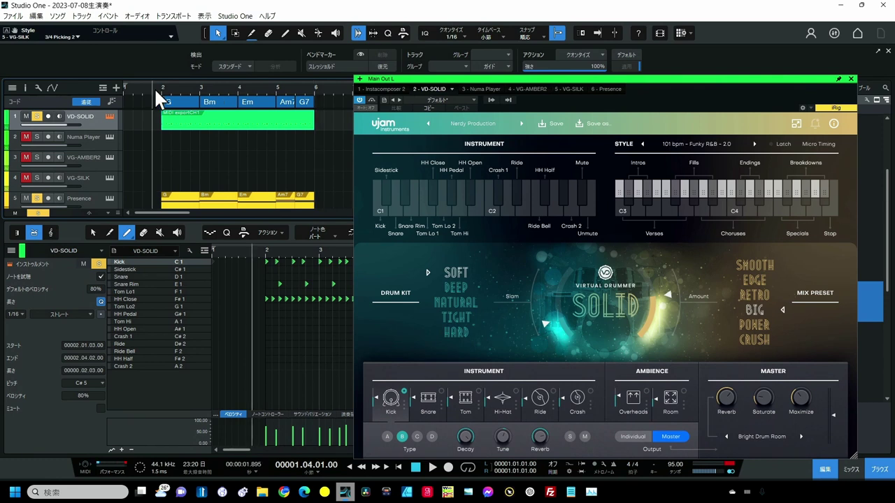
key(space)
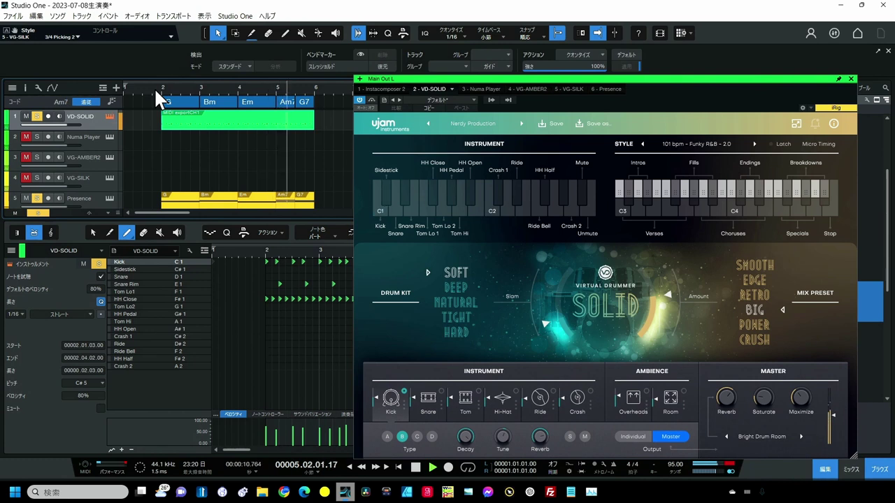
key(space)
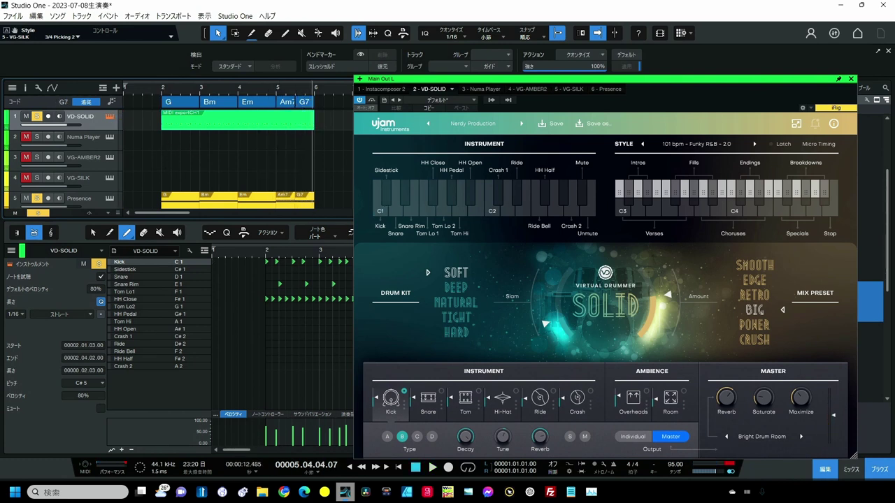
- Check the song's chord chart in Chrome, then change the last chord in Studio One's chord track to D7
mouse_move(260, 496)
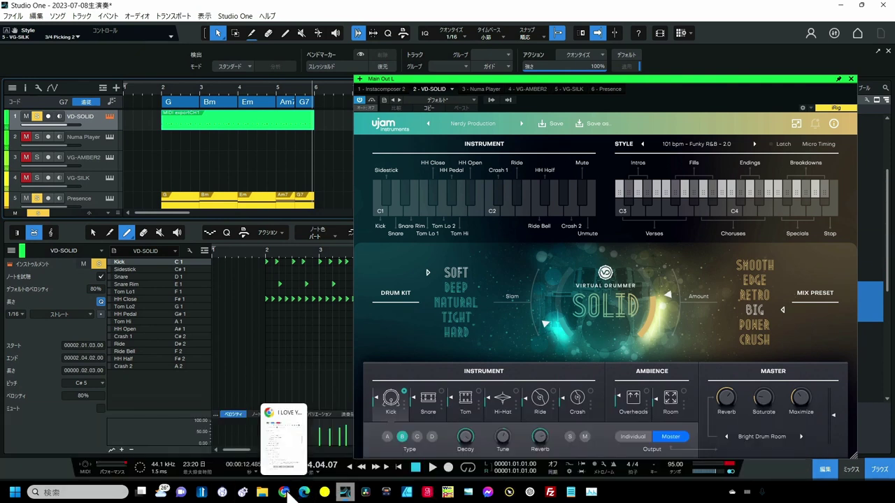
click(284, 493)
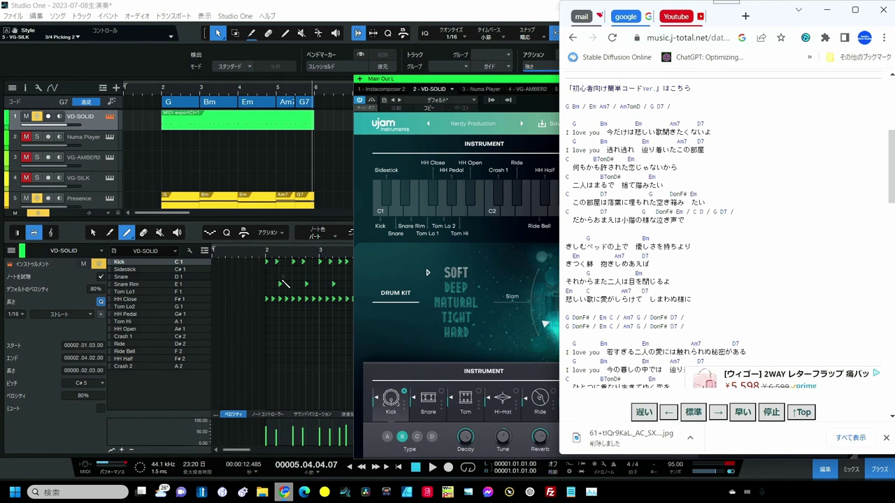
click(305, 116)
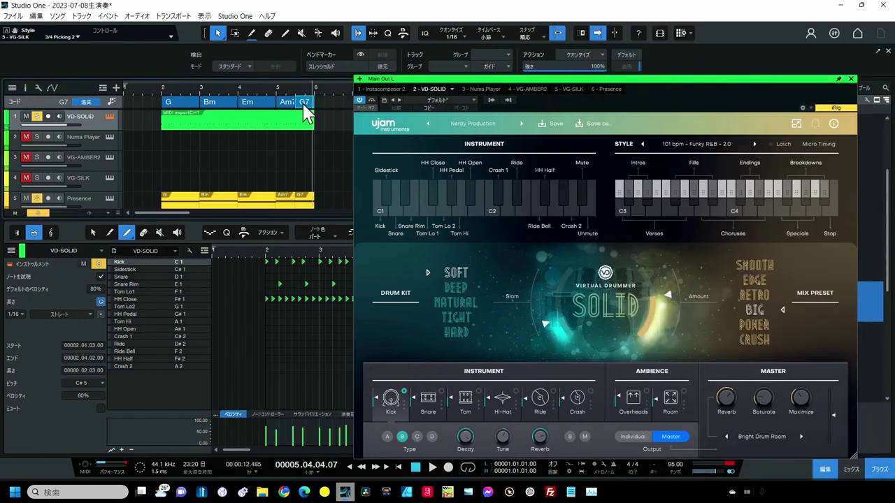
double_click(304, 105)
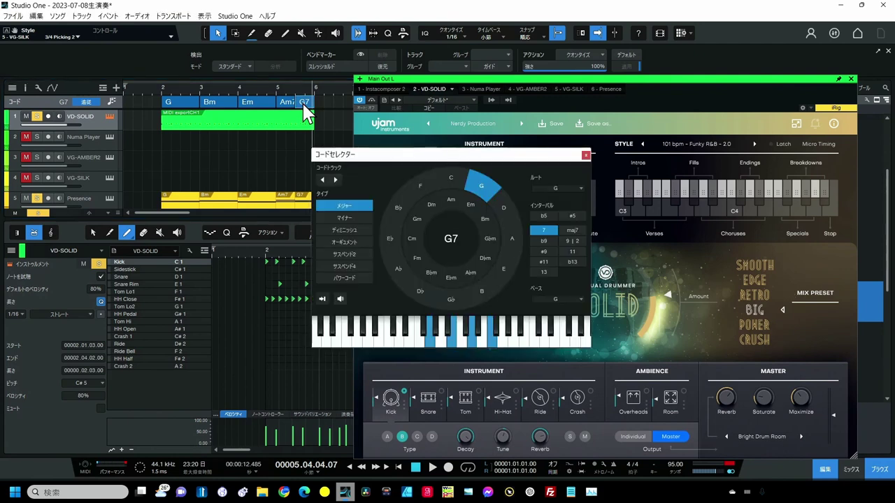
click(505, 202)
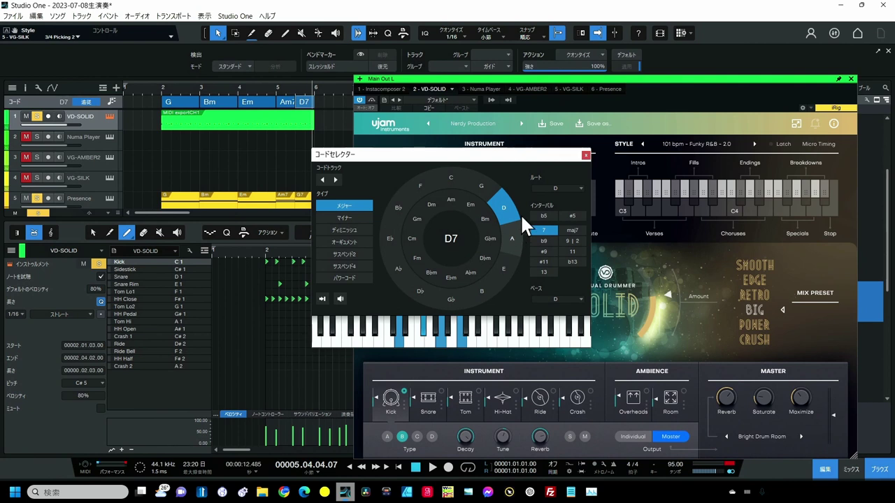
click(586, 154)
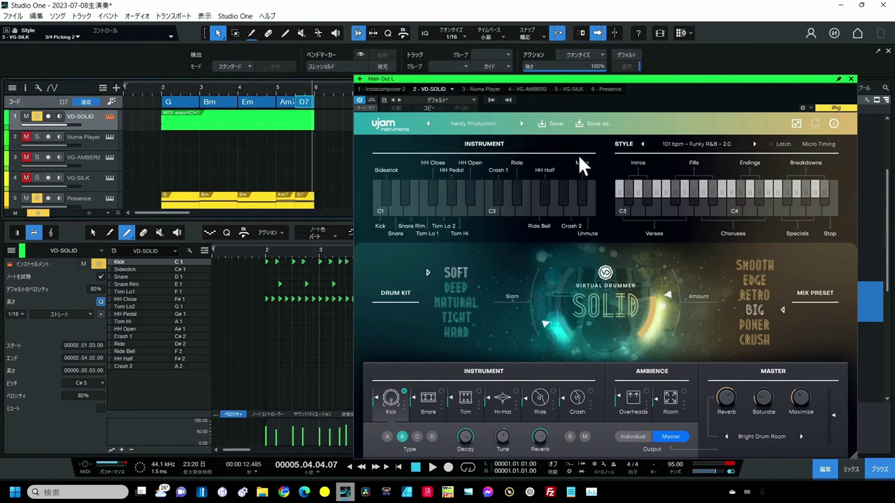
- Replace the G7 event on the Presence track with the chord track's D7 and play the song from bar 2
click(303, 204)
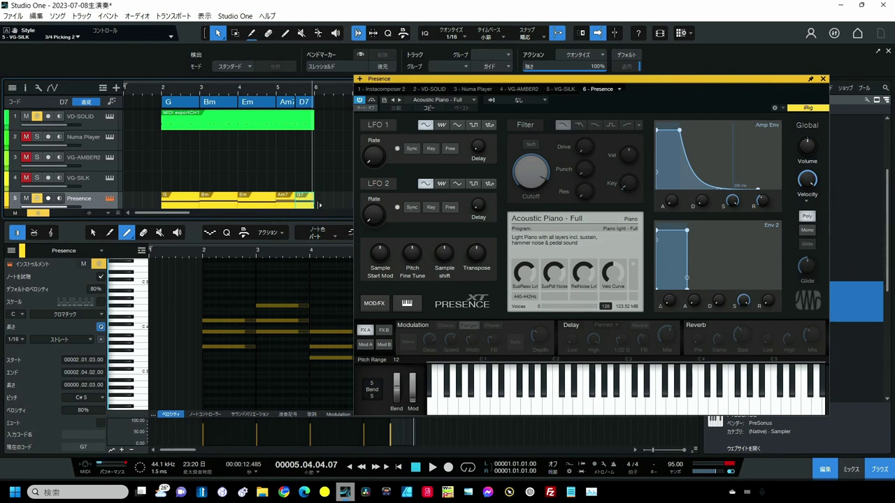
key(Delete)
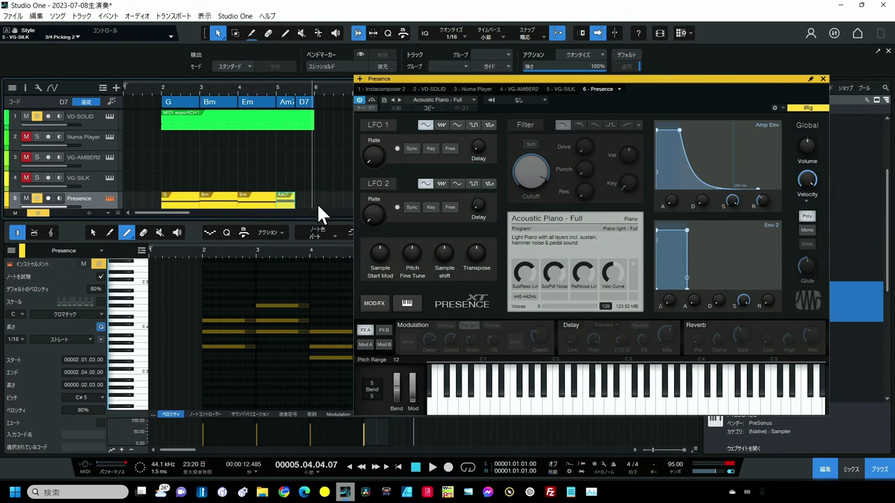
click(305, 103)
drag(306, 105, 302, 199)
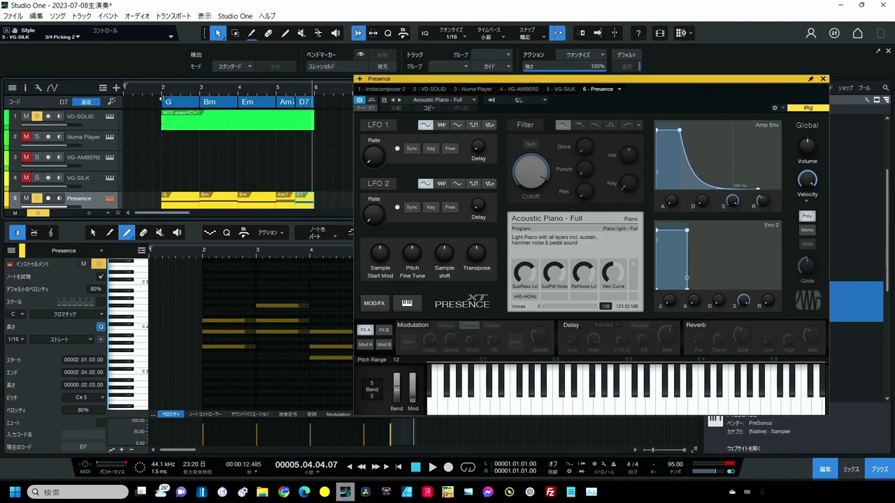
click(156, 89)
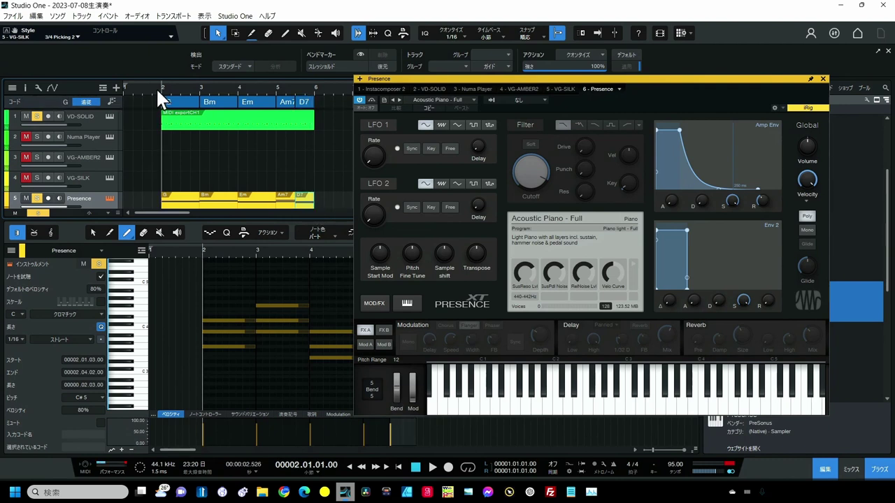
key(space)
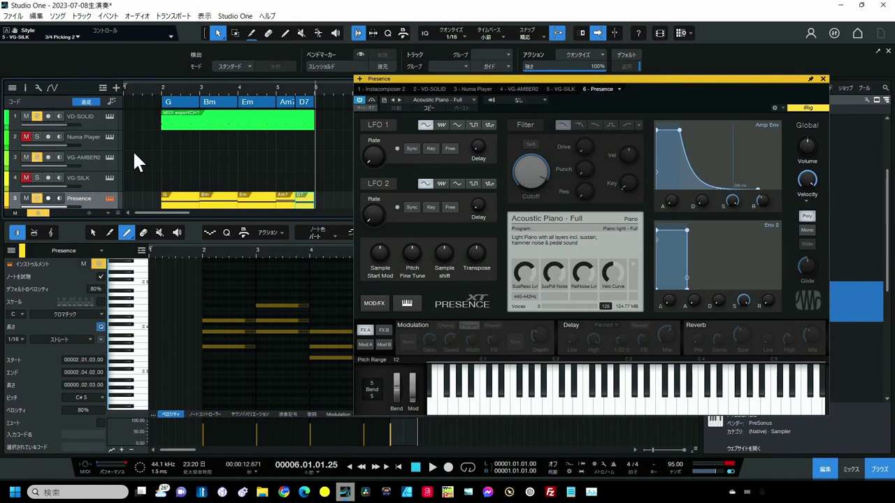
- Place all five chord-track chords on the VG-AMBER2 track from bar 2 and play them back
drag(325, 97, 168, 160)
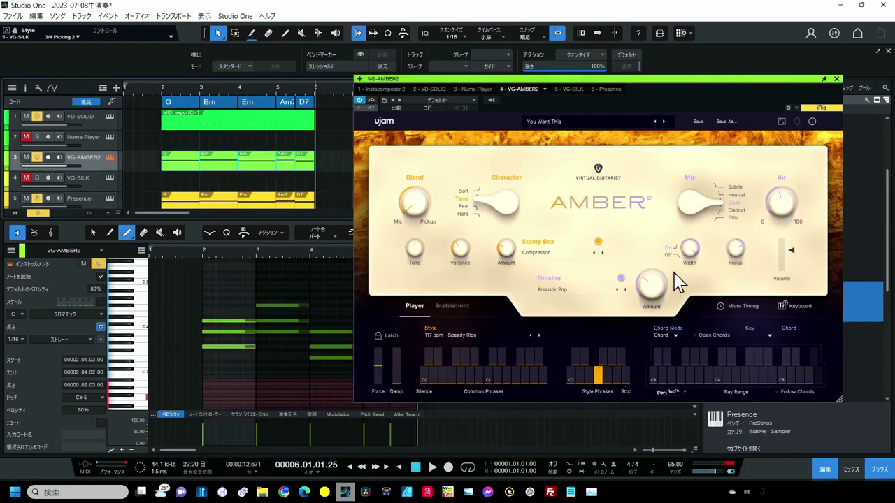
click(161, 90)
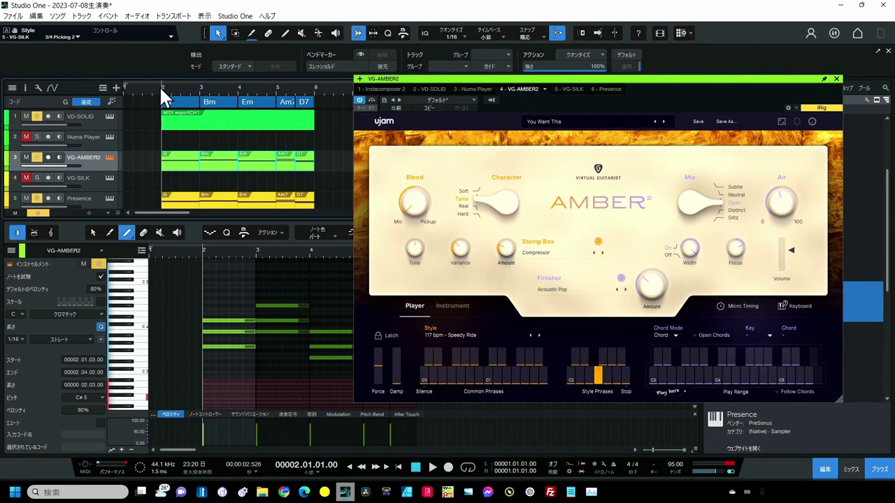
key(space)
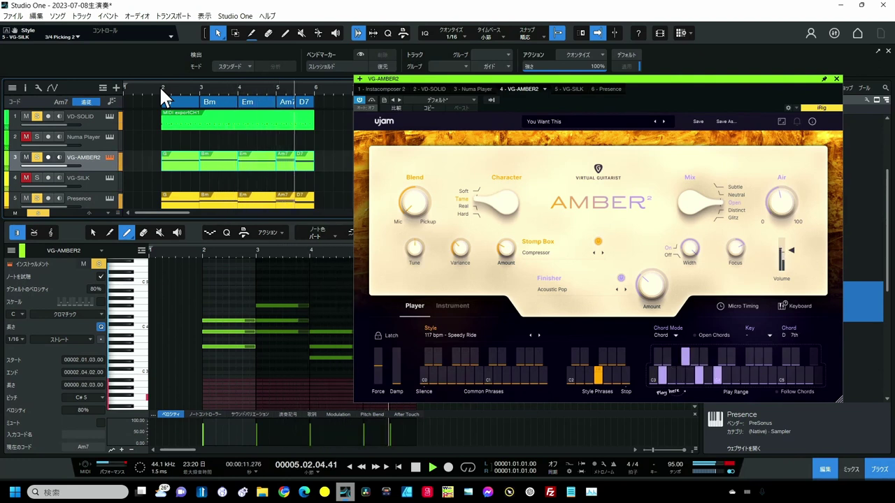
key(space)
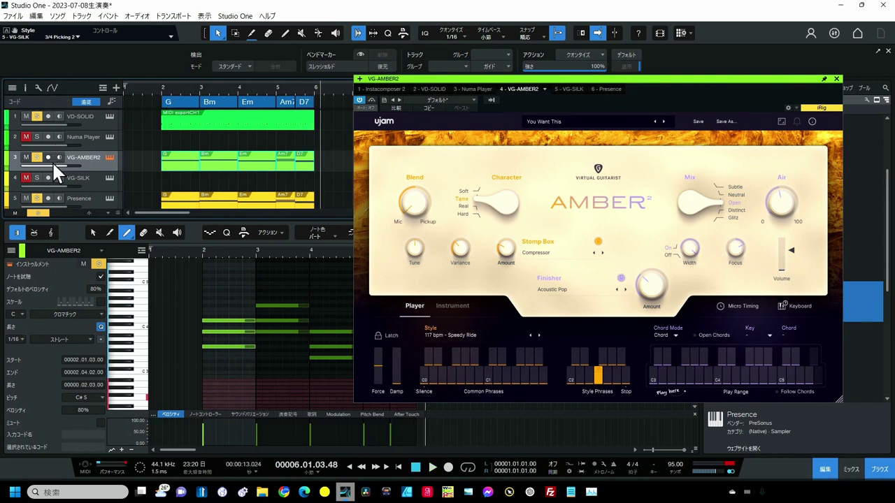
- Lower the VG-AMBER2 track's volume to about -6.2 dB and solo the VG-SILK track
mouse_move(61, 165)
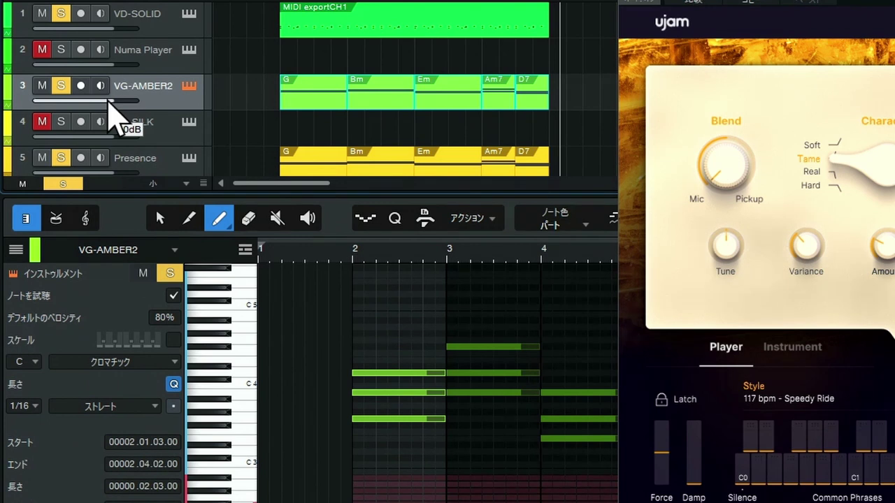
mouse_move(110, 112)
mouse_down()
mouse_move(98, 133)
mouse_move(100, 121)
mouse_up()
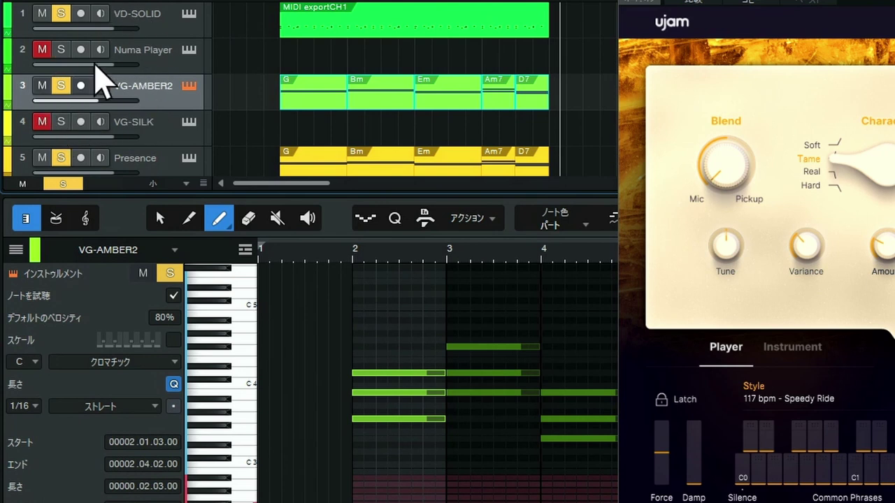
click(62, 122)
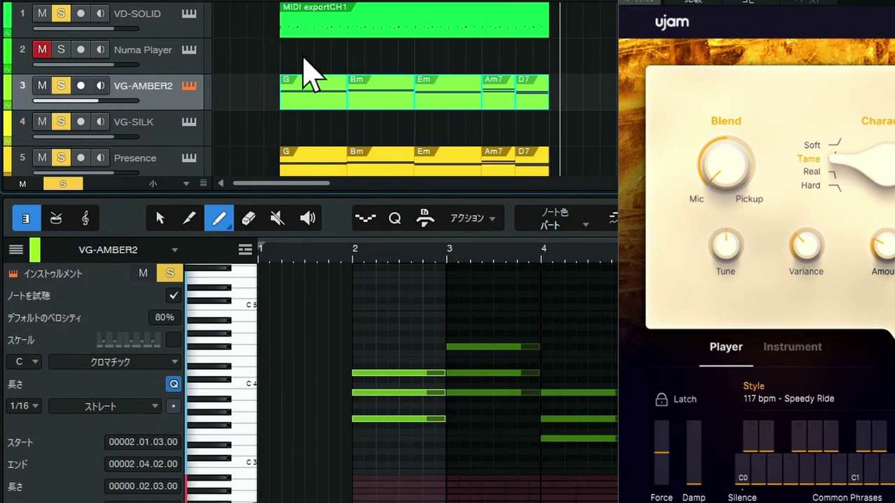
- Copy the five chord events from VG-AMBER2 to the same bars on VG-SILK and select its G event for editing
drag(264, 64, 577, 127)
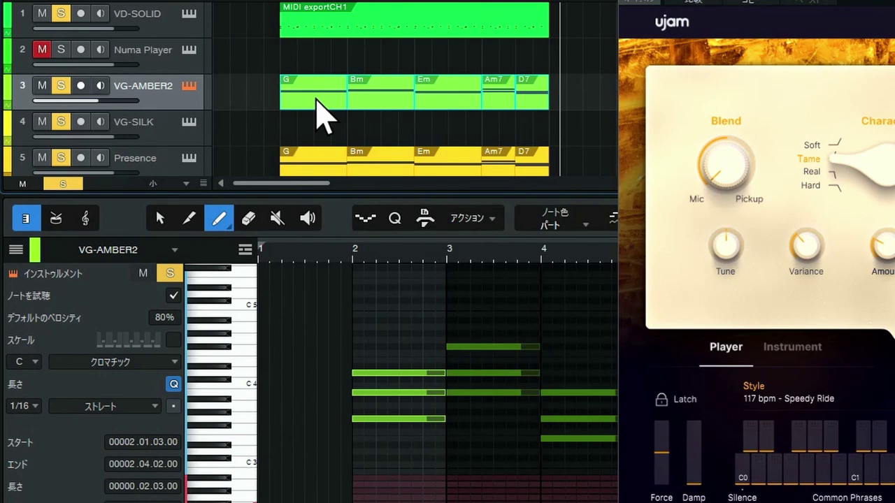
drag(316, 100, 320, 123)
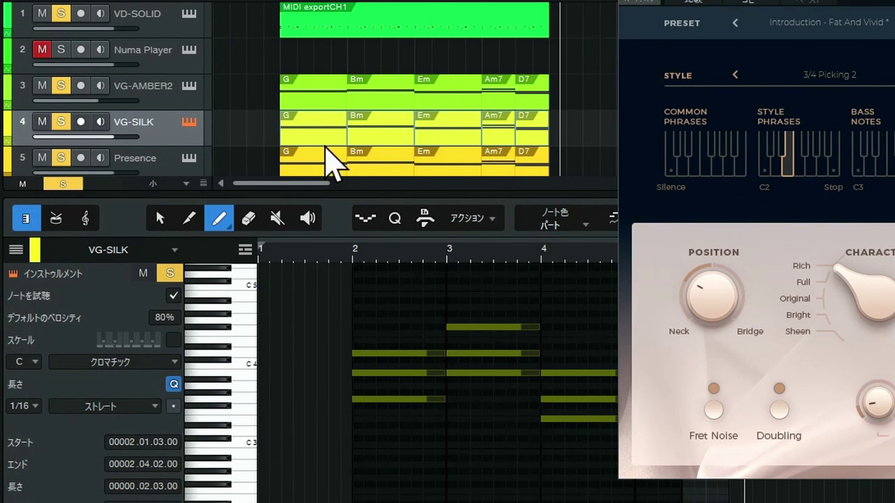
click(322, 133)
click(323, 134)
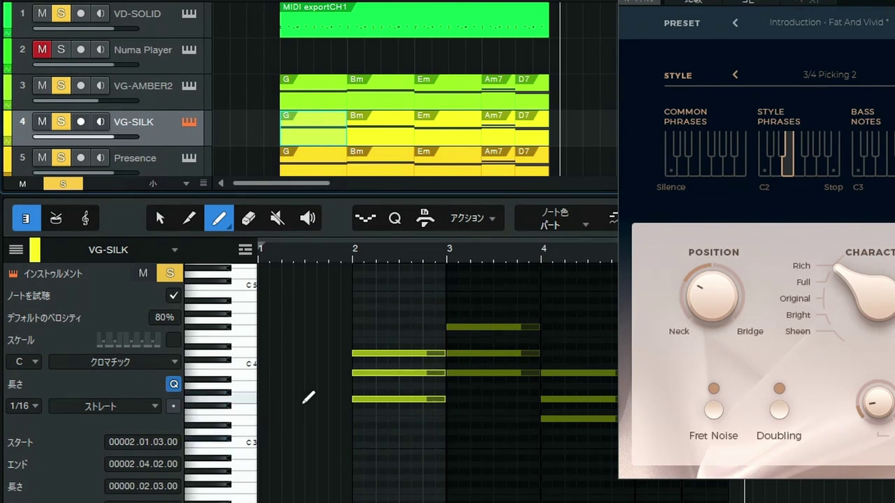
- Select all chord notes of the VG-SILK part in the piano roll and raise them by one octave
click(246, 400)
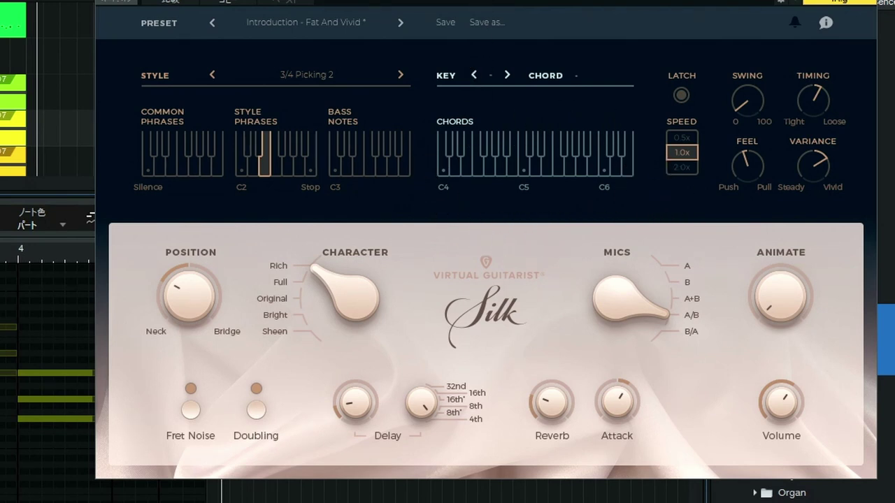
drag(385, 0, 620, 0)
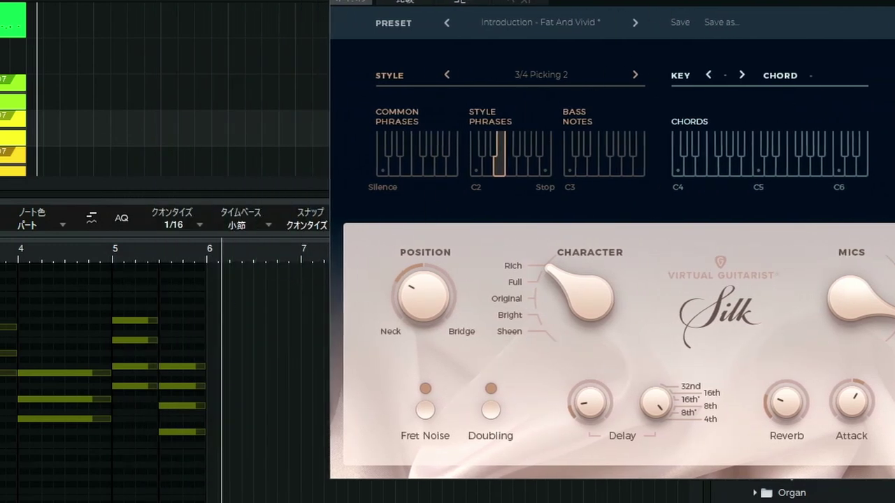
click(14, 220)
mouse_move(621, 291)
mouse_down()
mouse_move(420, 424)
mouse_move(269, 478)
mouse_move(164, 490)
mouse_up()
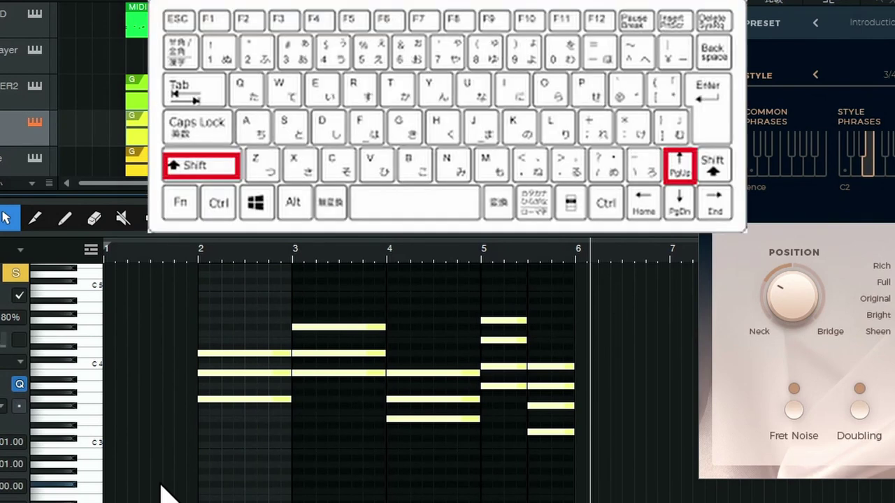
key(shift+Page_Up)
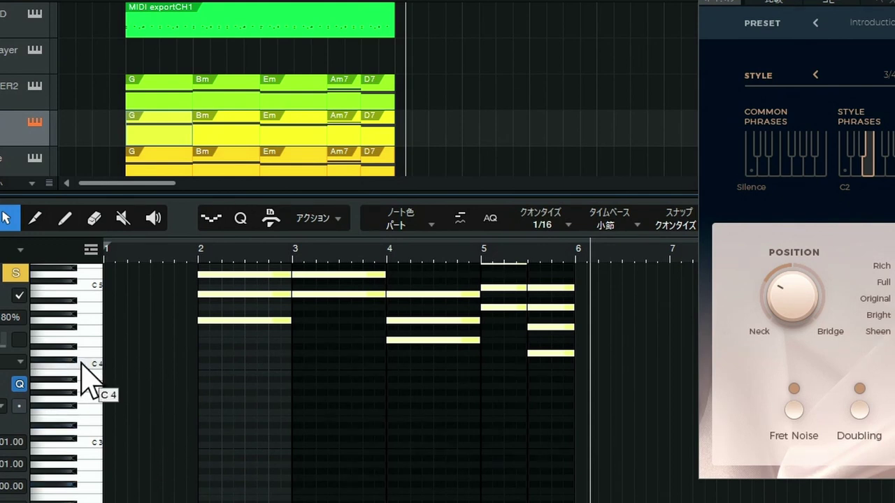
scroll(497, 356, up, 3)
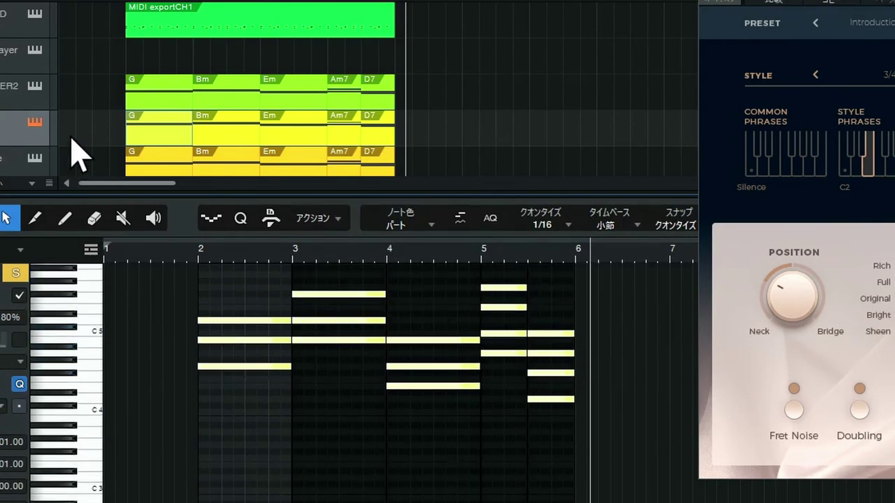
- Show the VG-AMBER2 chord events in the piano roll and examine their pitch range
click(40, 102)
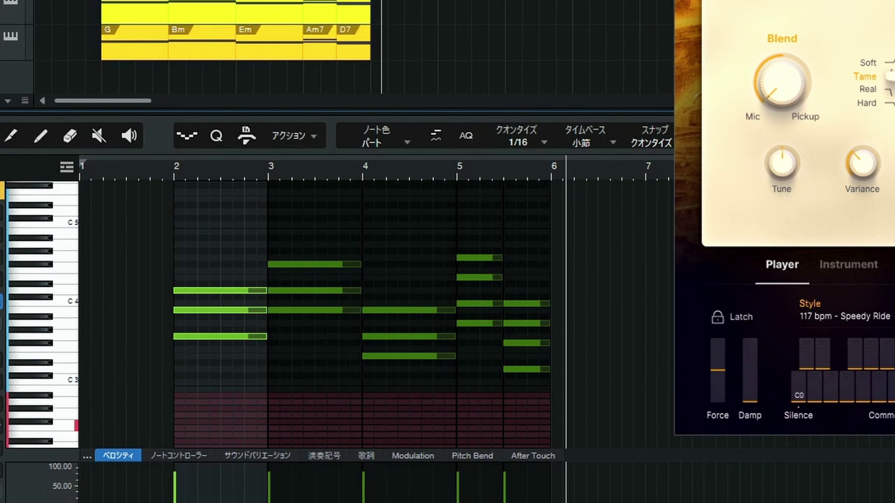
scroll(353, 48, down, 1)
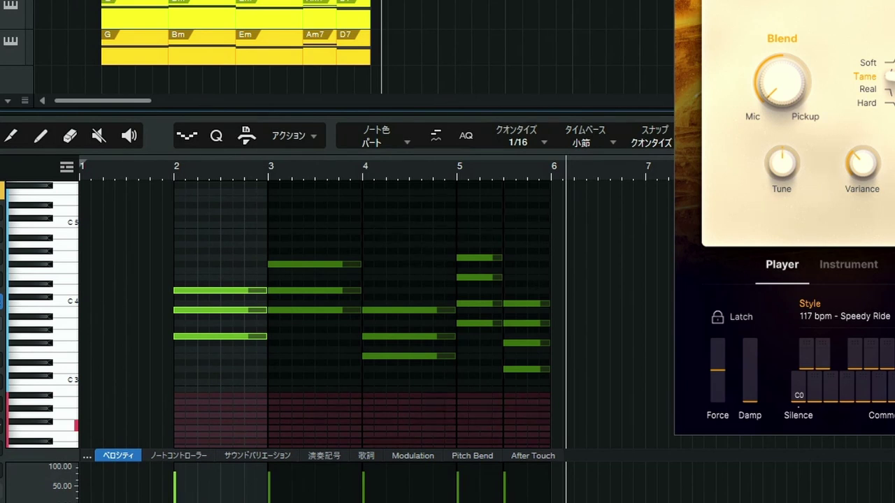
scroll(82, 48, up, 5)
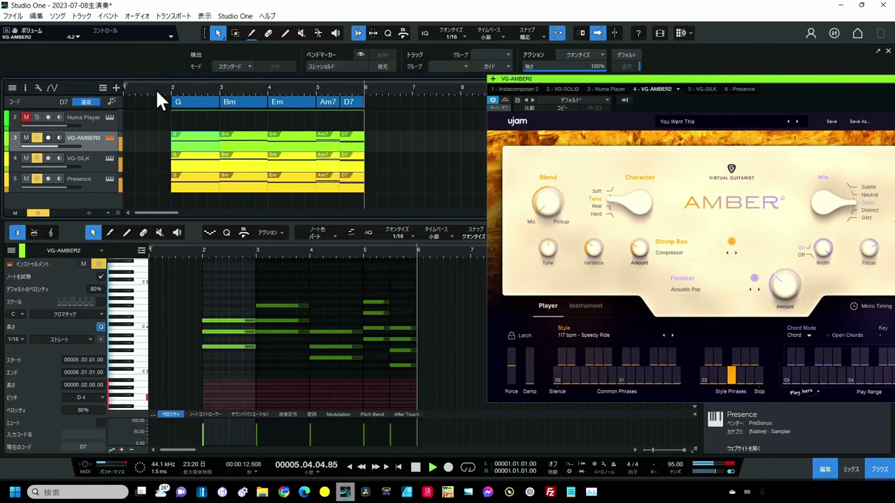
- Stop playback, show the mixer, and turn on looping over the range from bar 2 to bar 6
key(space)
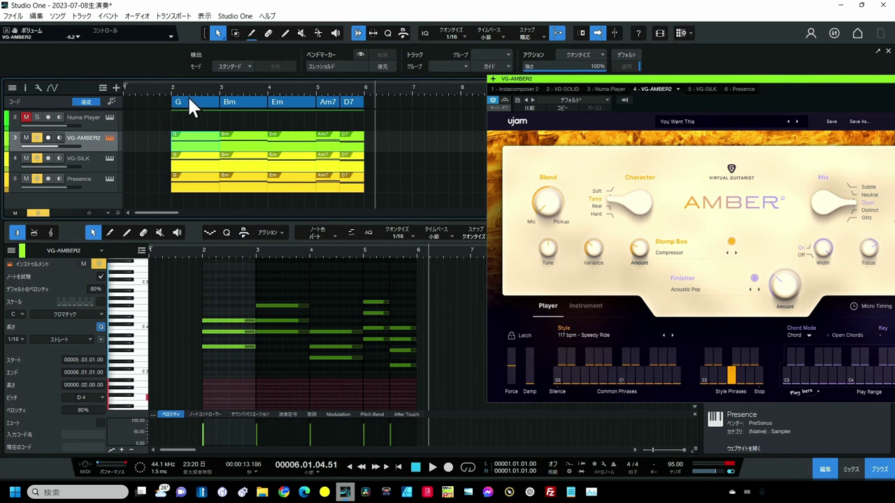
key(F3)
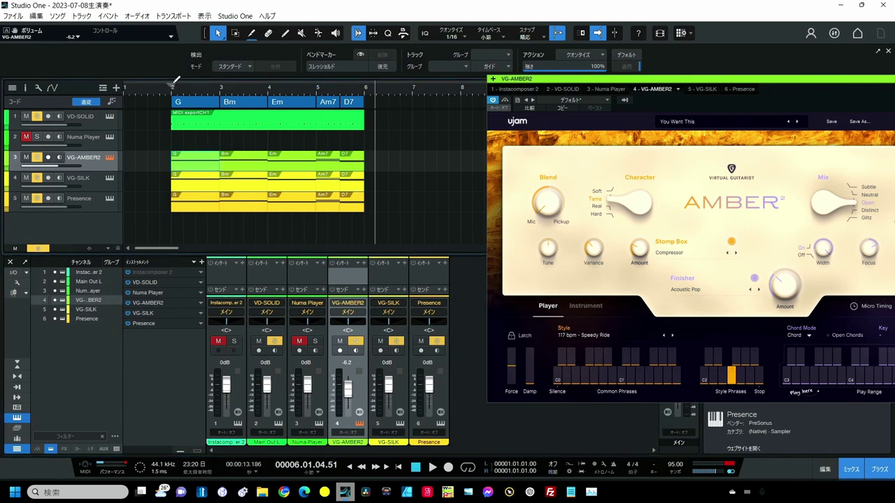
drag(178, 79, 365, 87)
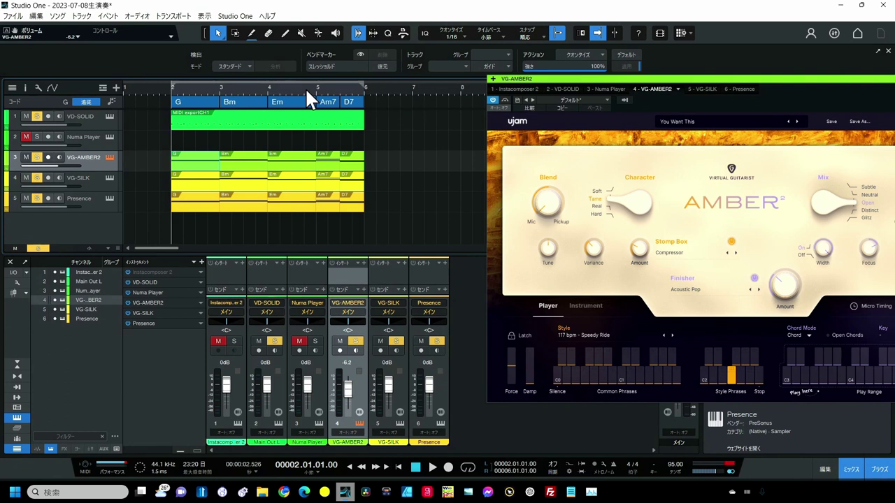
key(KP_Divide)
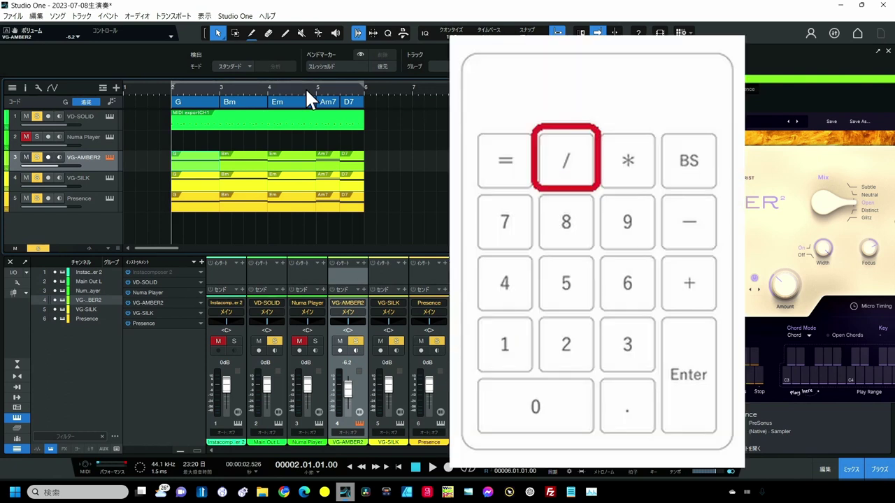
key(KP_Divide)
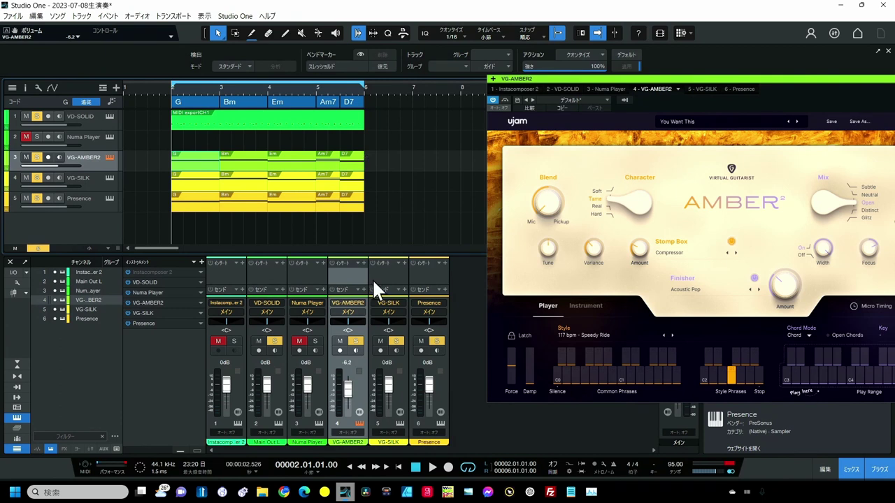
- Play the loop and lower the volumes of VD-SOLID to -1.1 dB, Presence to -3.0 dB and VG-SILK to -1.7 dB
key(space)
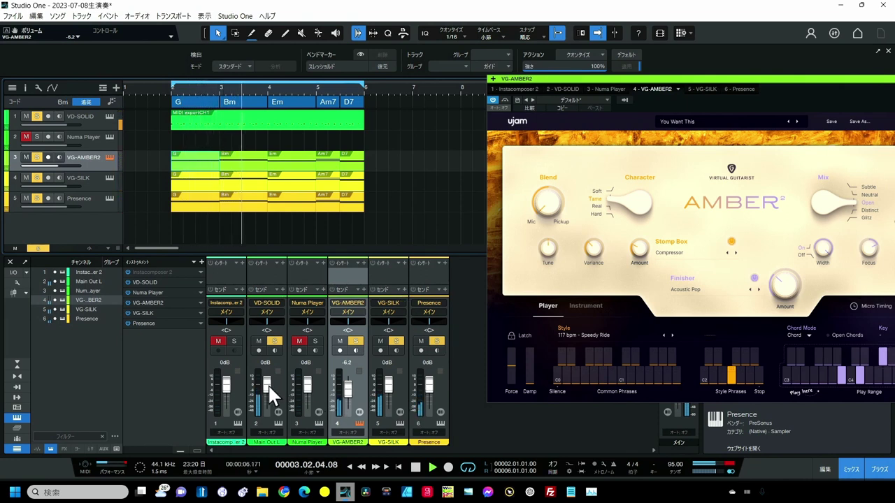
drag(268, 384, 268, 385)
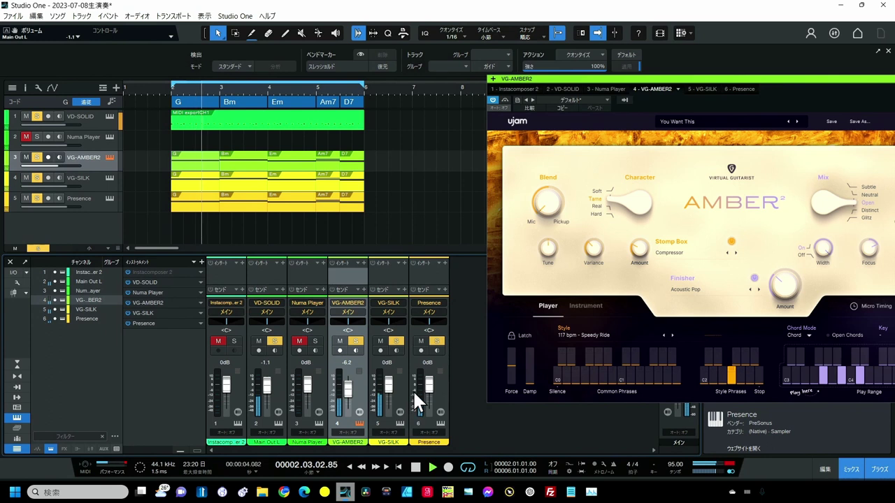
drag(428, 385, 431, 386)
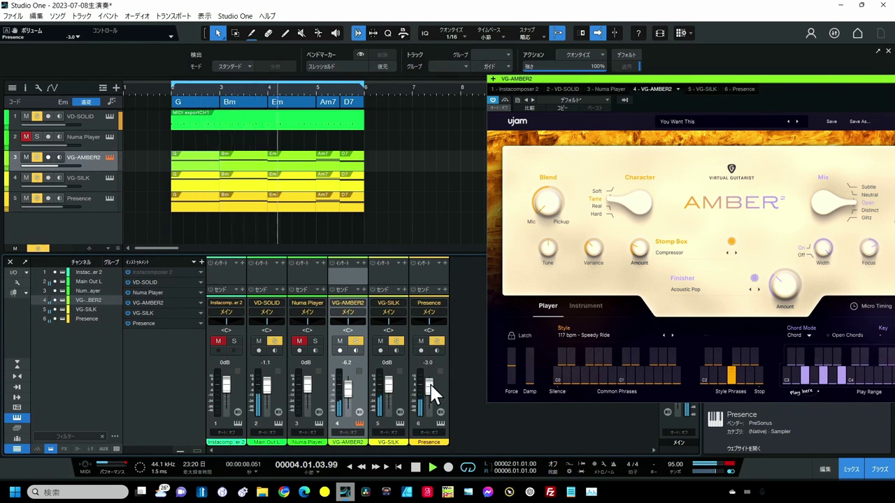
drag(390, 395, 389, 393)
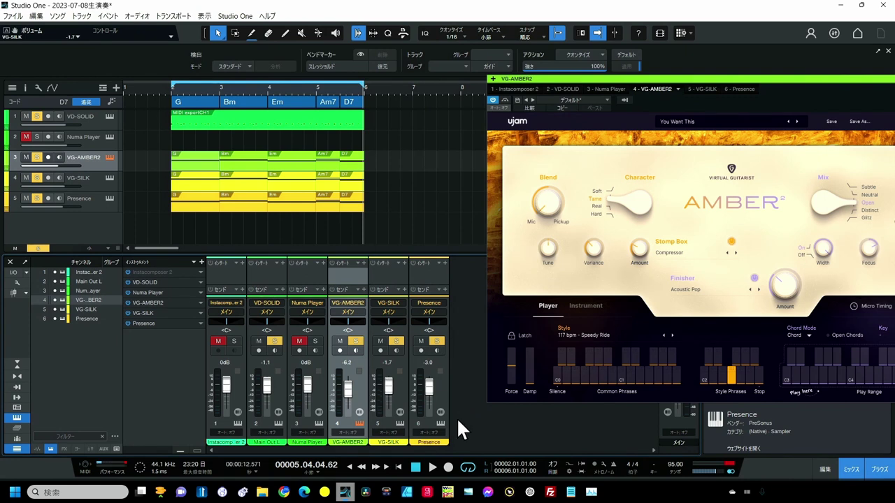
- Switch to Chrome to consult the song's lyrics and chord sheet
click(284, 492)
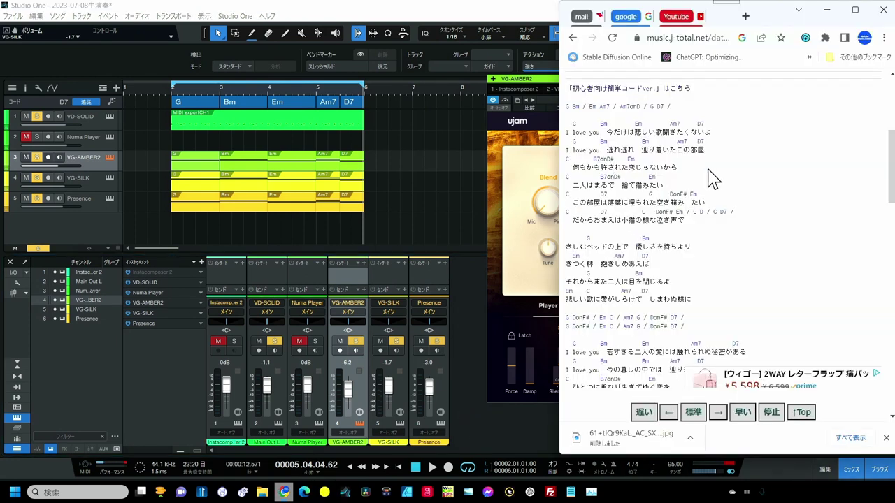